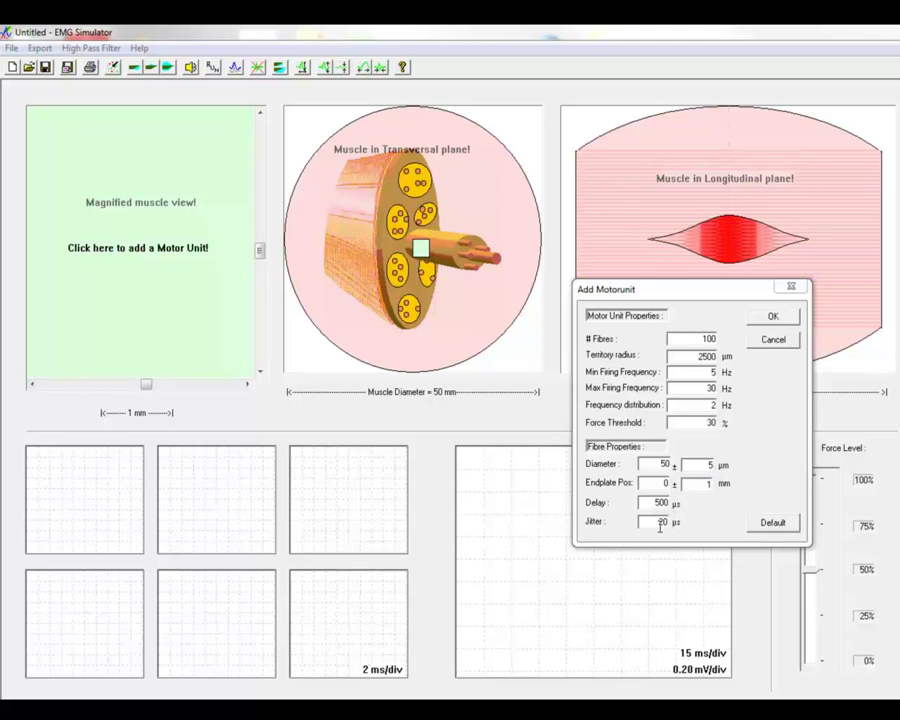
- Confirm the new motor unit, angle a needle through its fibres, and magnify the first MUAP trace
key("Return")
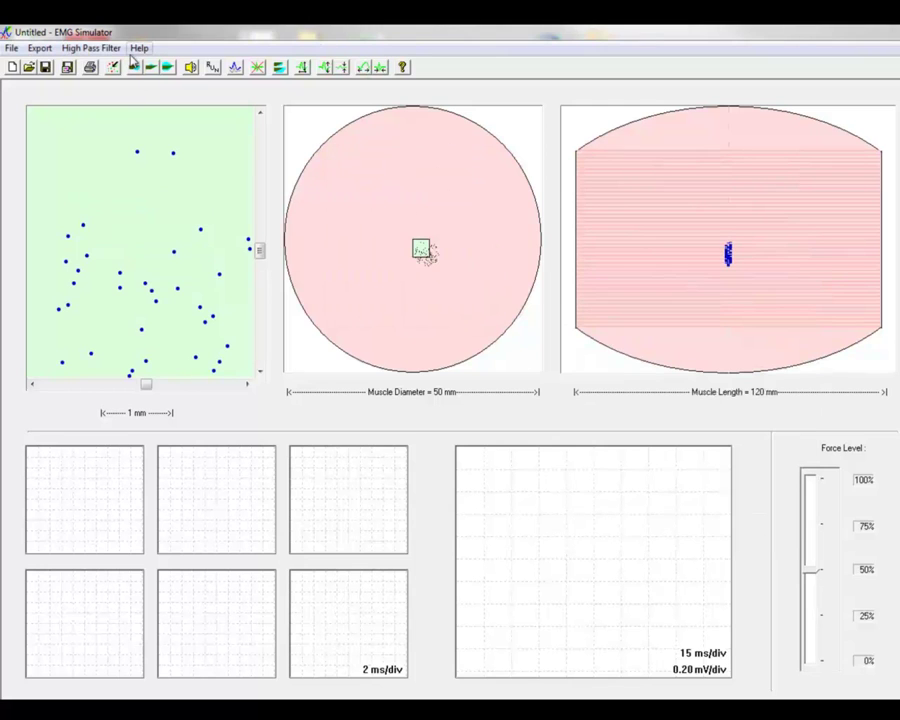
left_click(137, 69)
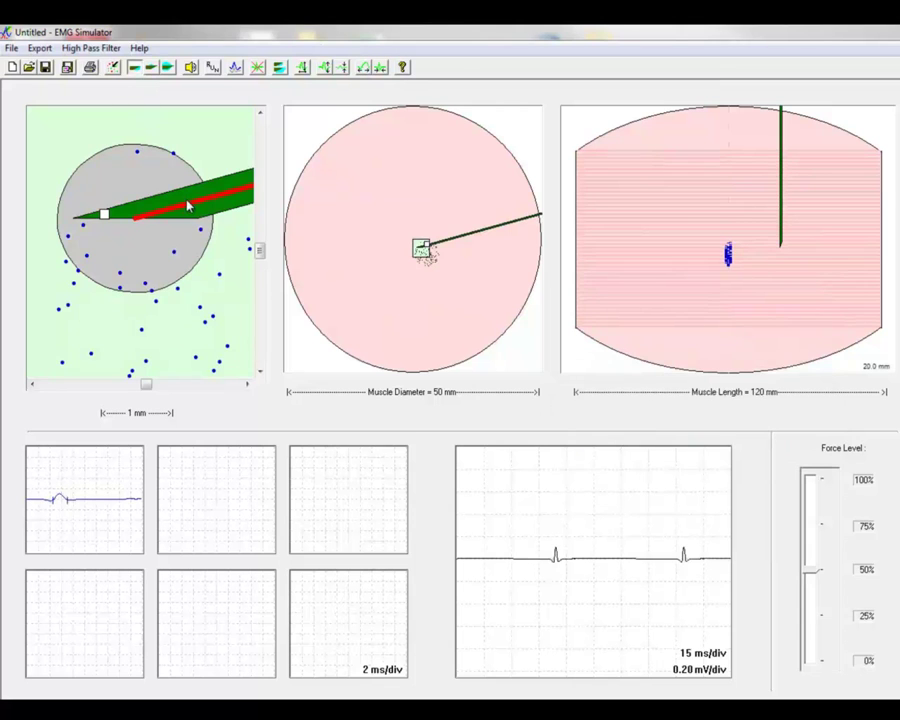
mouse_move(187, 204)
left_mouse_down()
mouse_move(197, 265)
mouse_move(172, 224)
mouse_move(161, 221)
mouse_move(148, 238)
mouse_move(199, 231)
mouse_move(175, 255)
left_mouse_up()
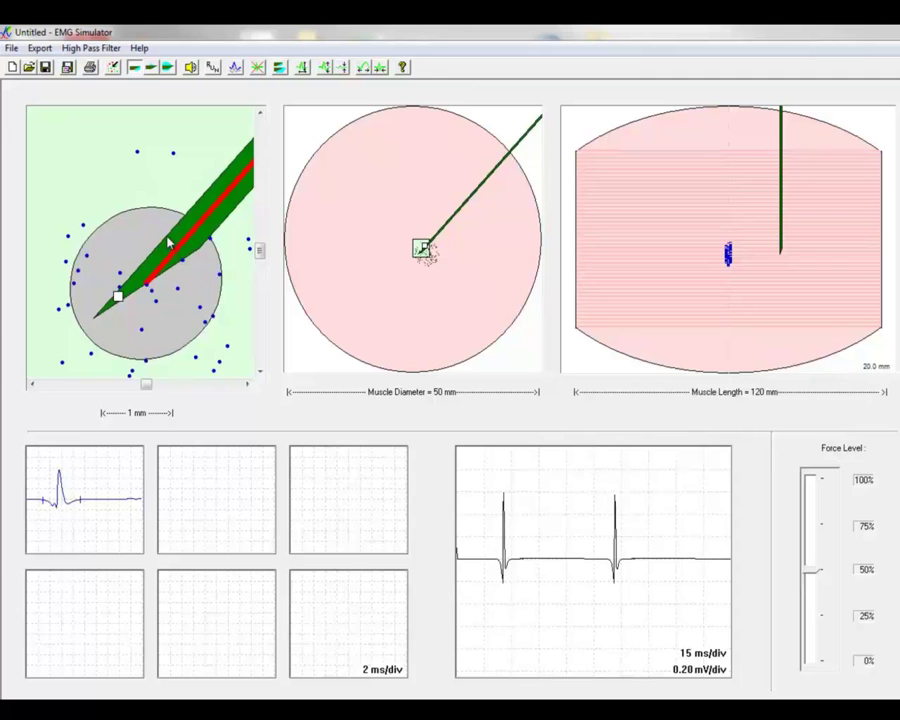
right_click(81, 464)
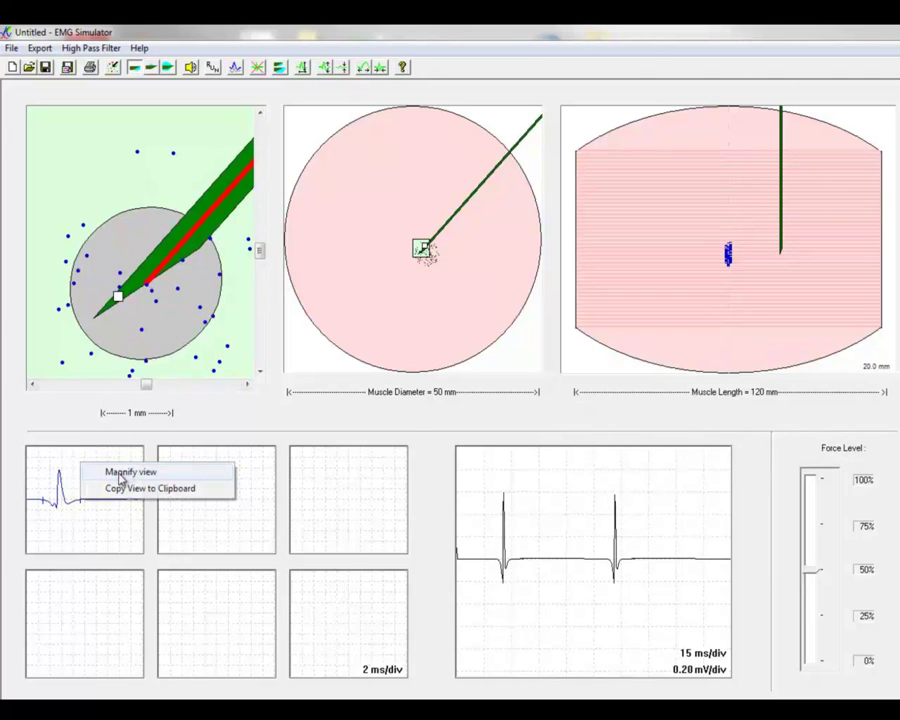
left_click(118, 478)
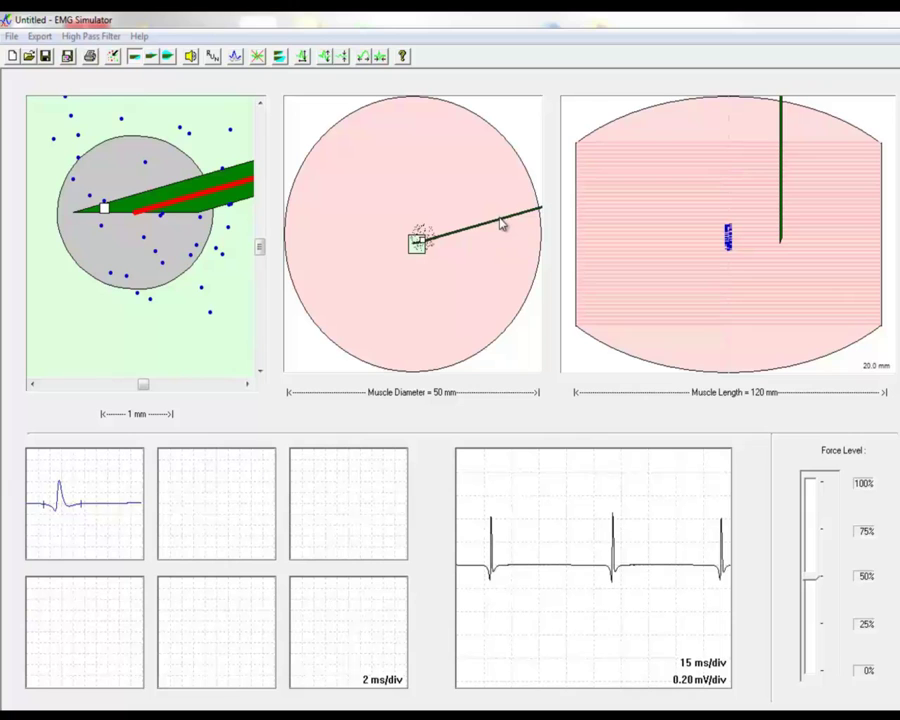
- Pull the needle back from the fibres and bring up the motor unit's actions
left_click_drag(503, 225, 486, 217)
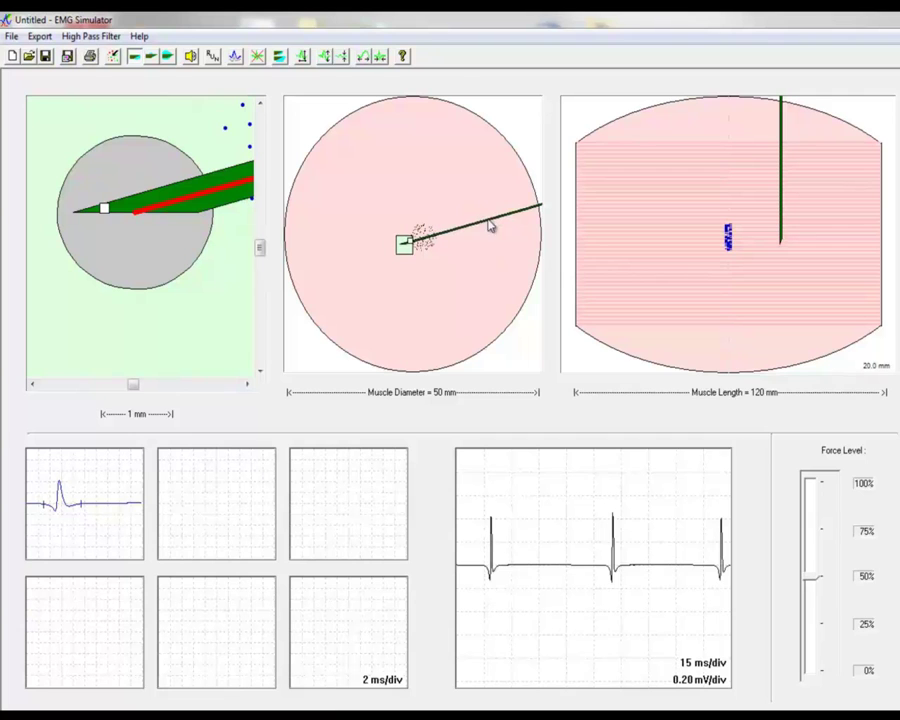
right_click(227, 133)
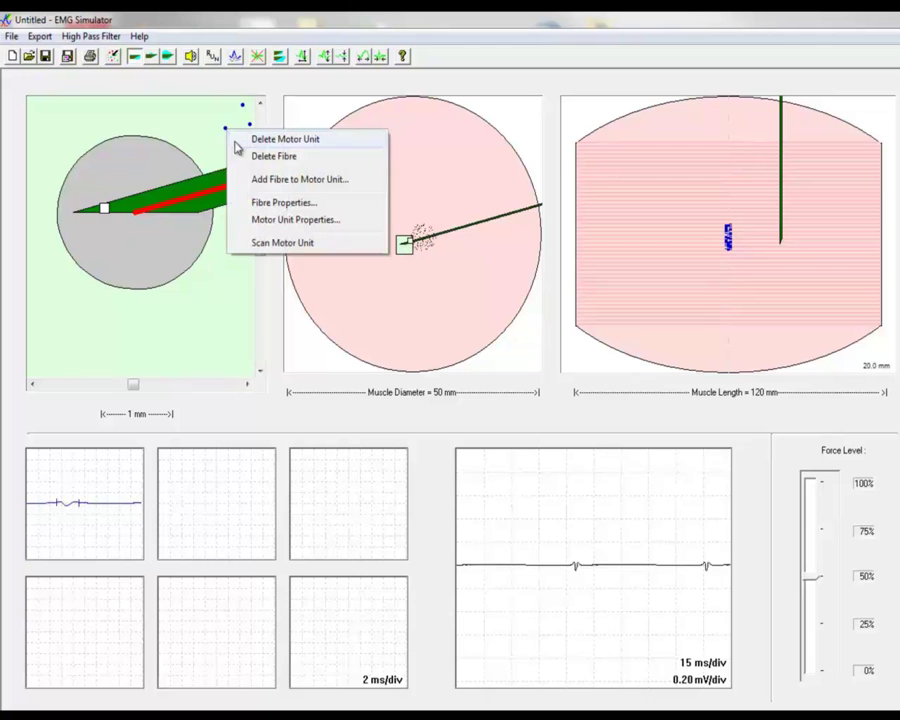
- Run Scan Motor Unit and let the scan finish
left_click(268, 243)
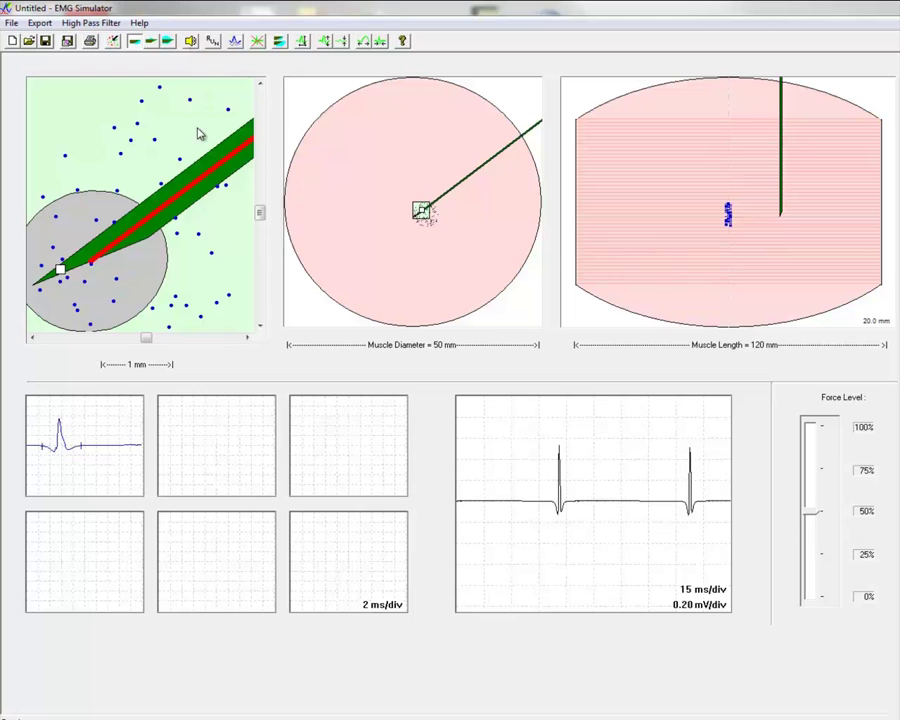
- Add two more motor units, giving the first of them a force threshold of 15
left_click(160, 157)
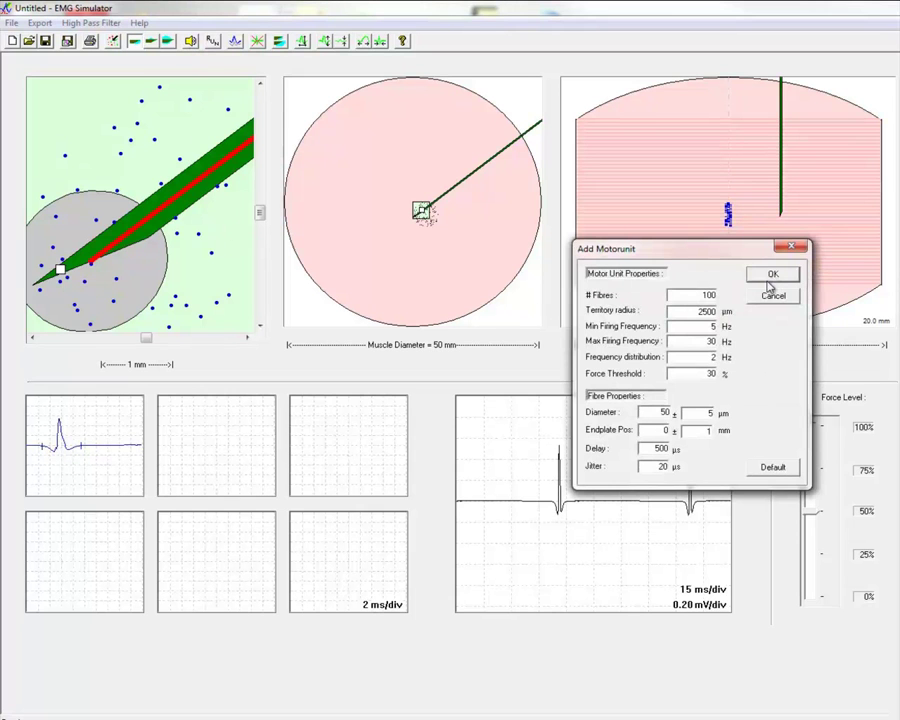
left_click_drag(680, 373, 712, 373)
type("15")
left_click(771, 274)
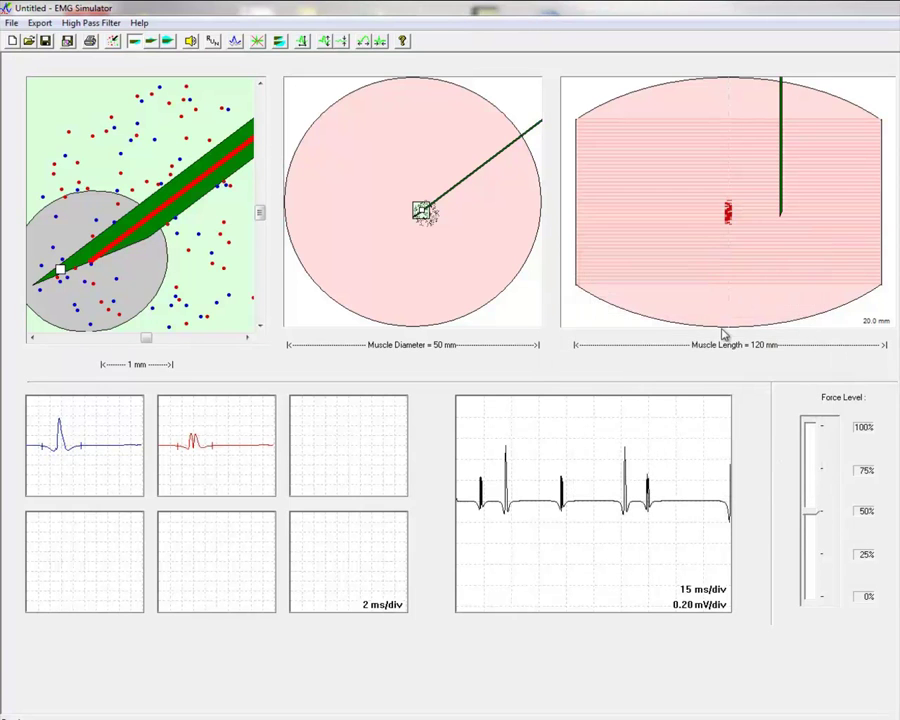
left_click(240, 270)
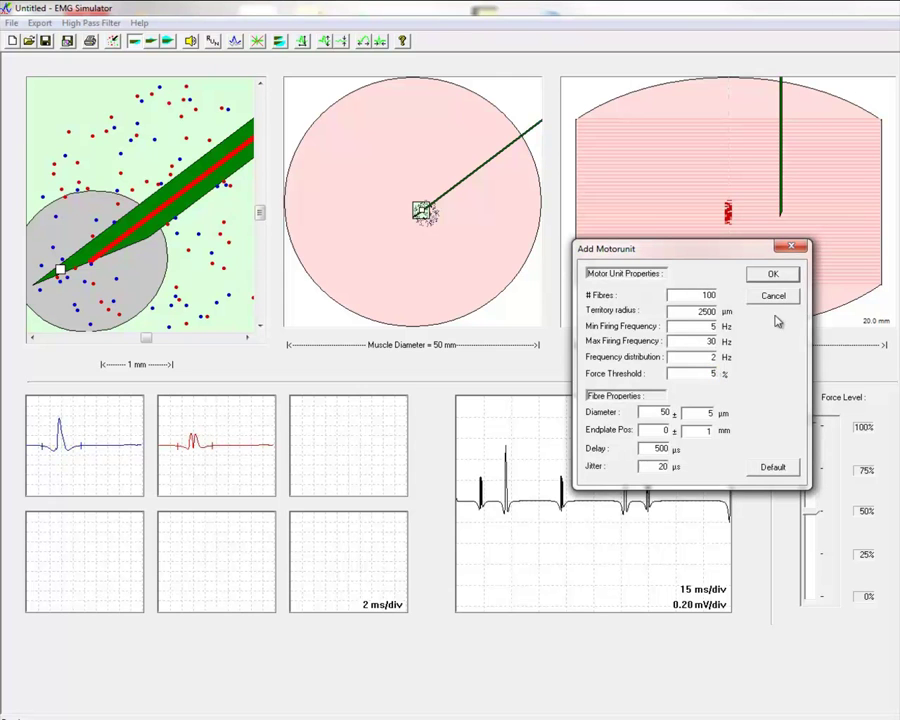
left_click(771, 274)
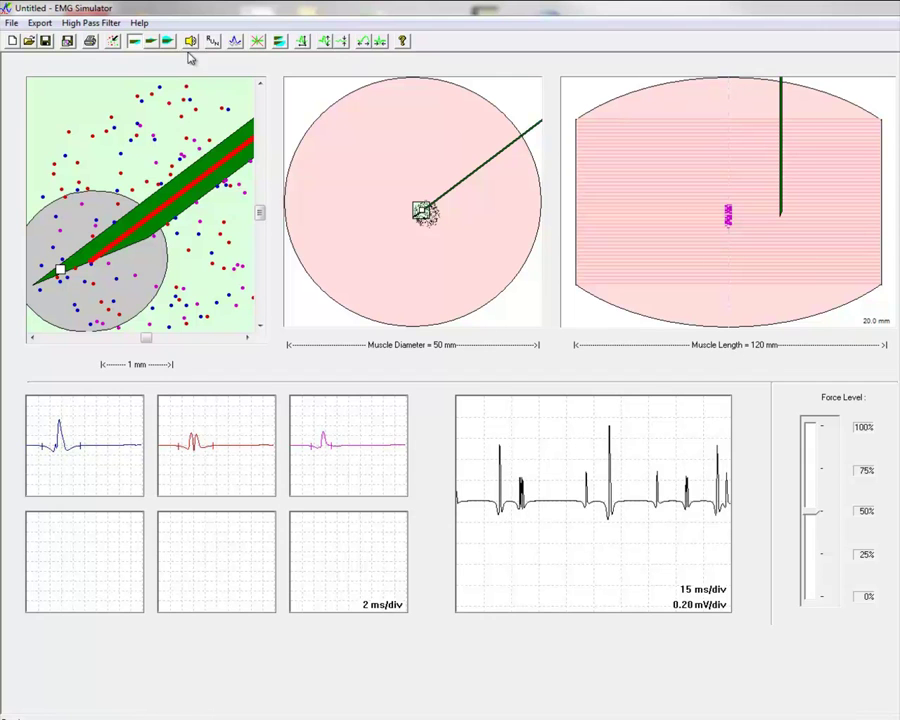
- Lower the Force Level to near 0%, then raise it back up slightly
left_click_drag(810, 517, 812, 573)
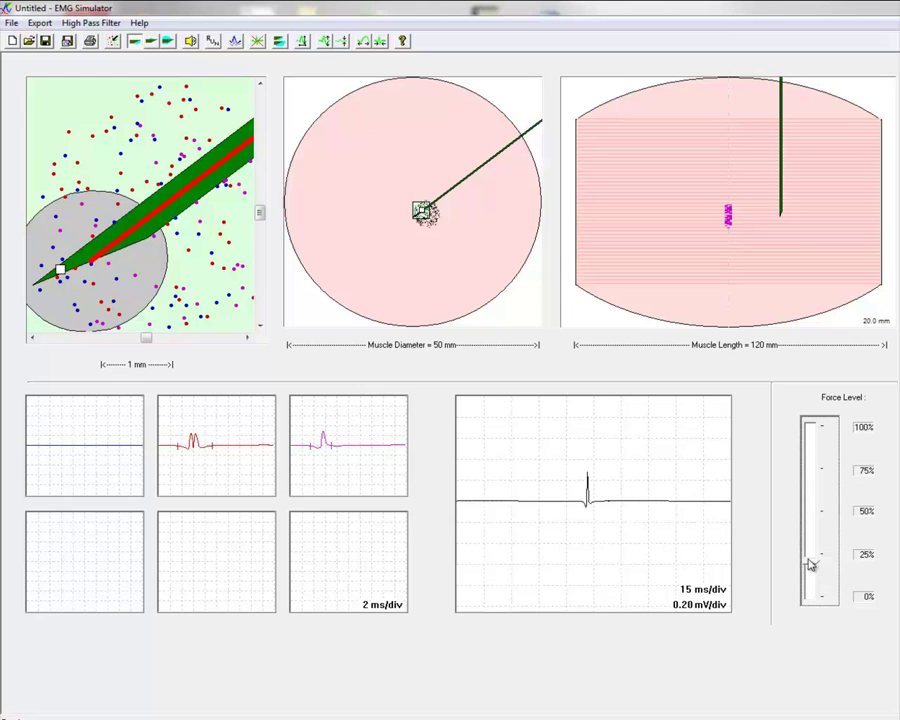
left_click_drag(811, 565, 812, 540)
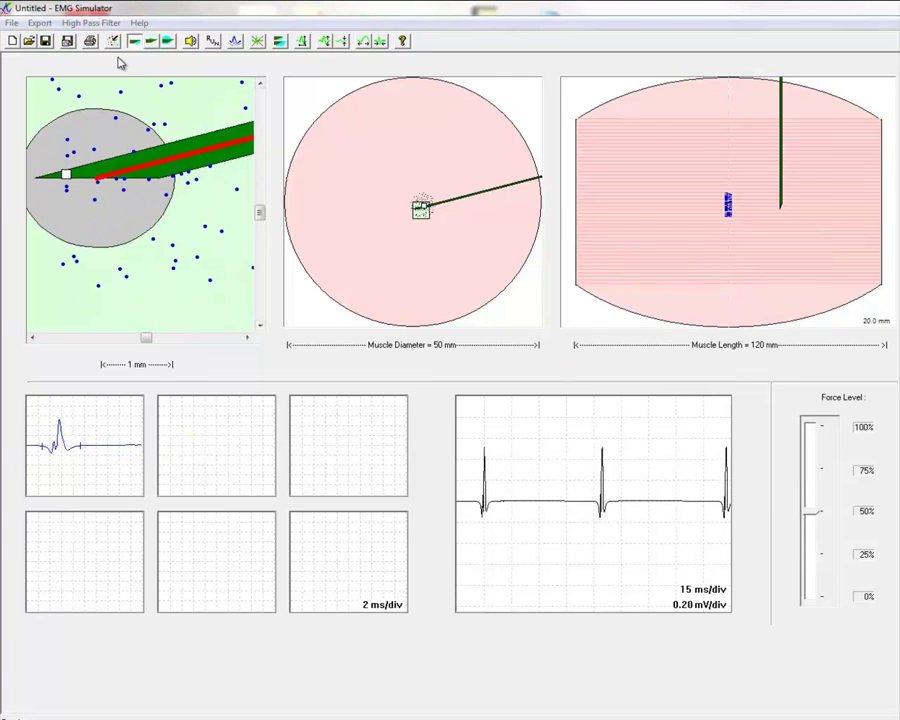
- Add three fibres to the motor unit right beside the needle tip
left_click(113, 41)
left_click(108, 107)
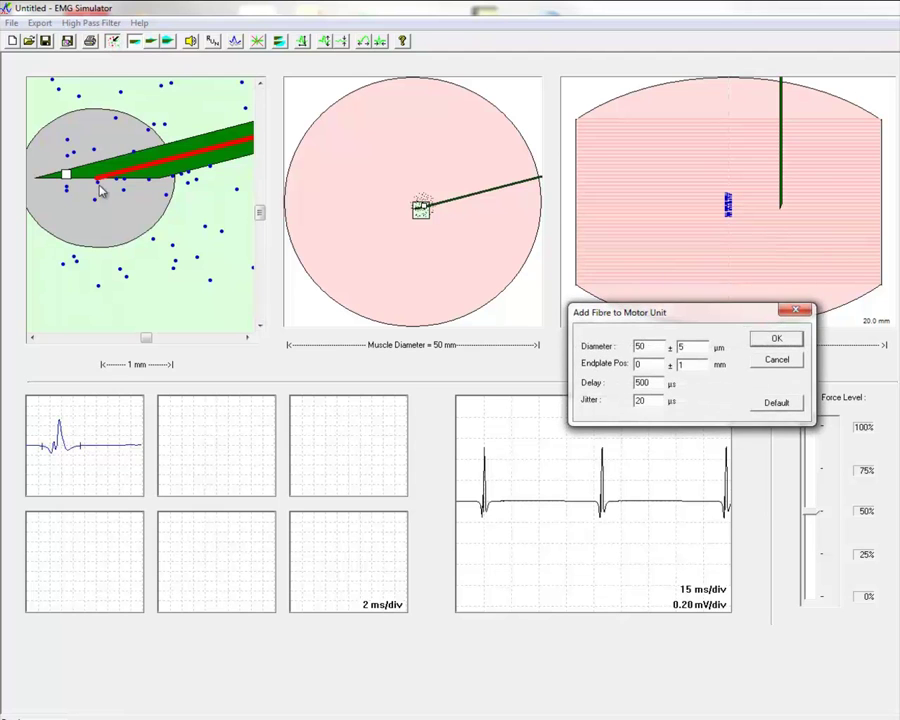
left_click(775, 345)
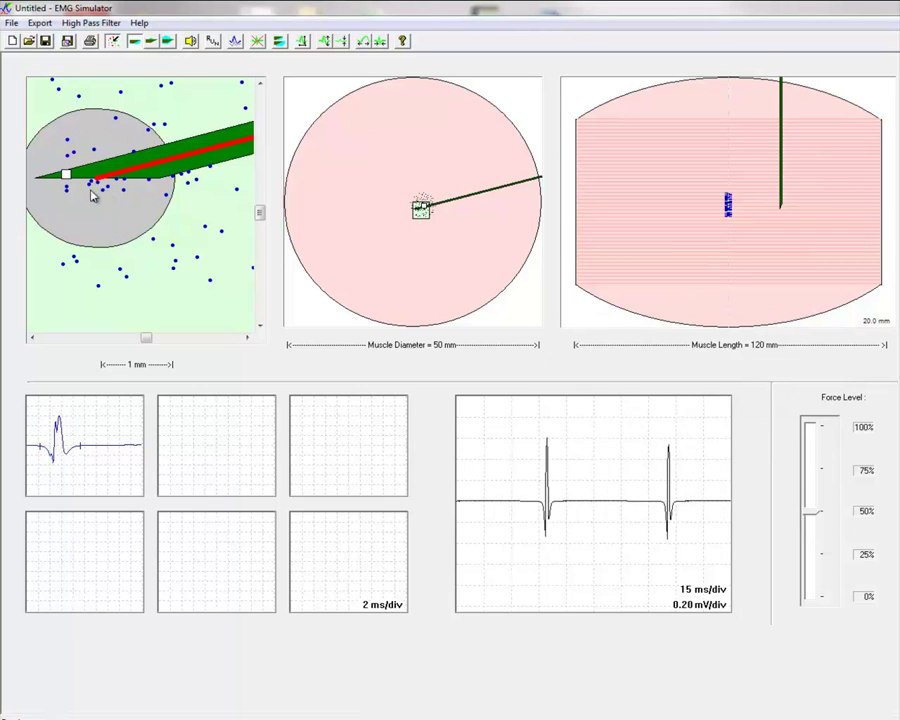
left_click(96, 194)
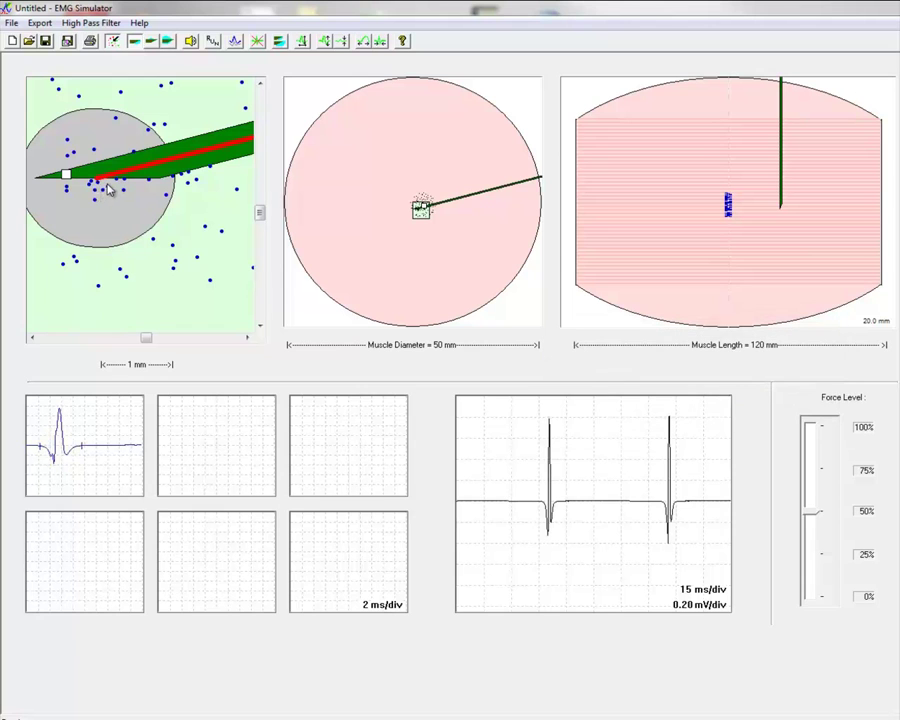
left_click(106, 190)
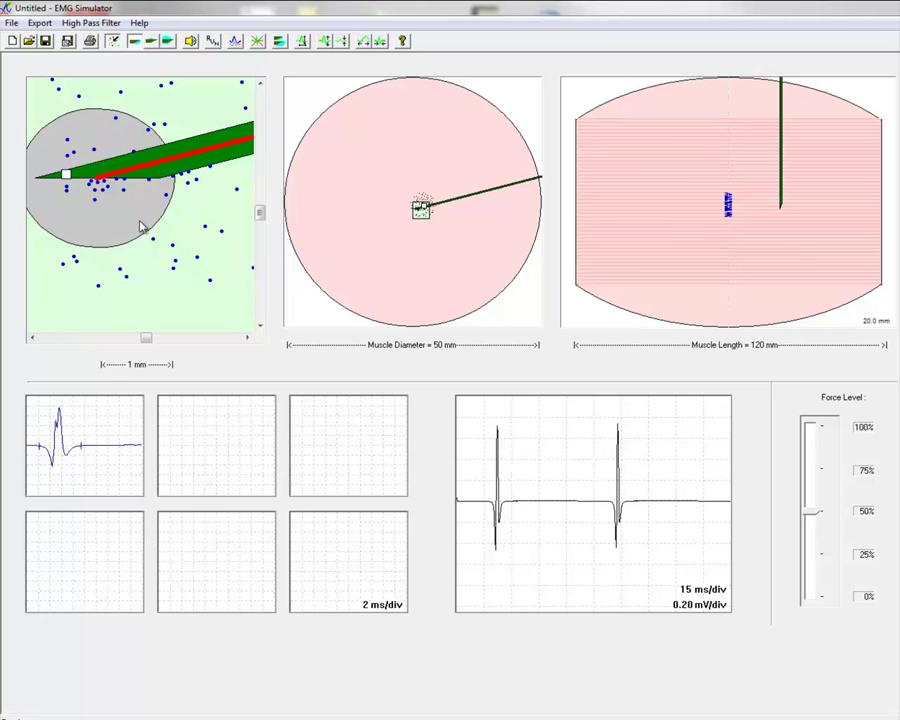
- Choose an option from the fibre view's menu and dismiss the fibre notice
right_click(155, 245)
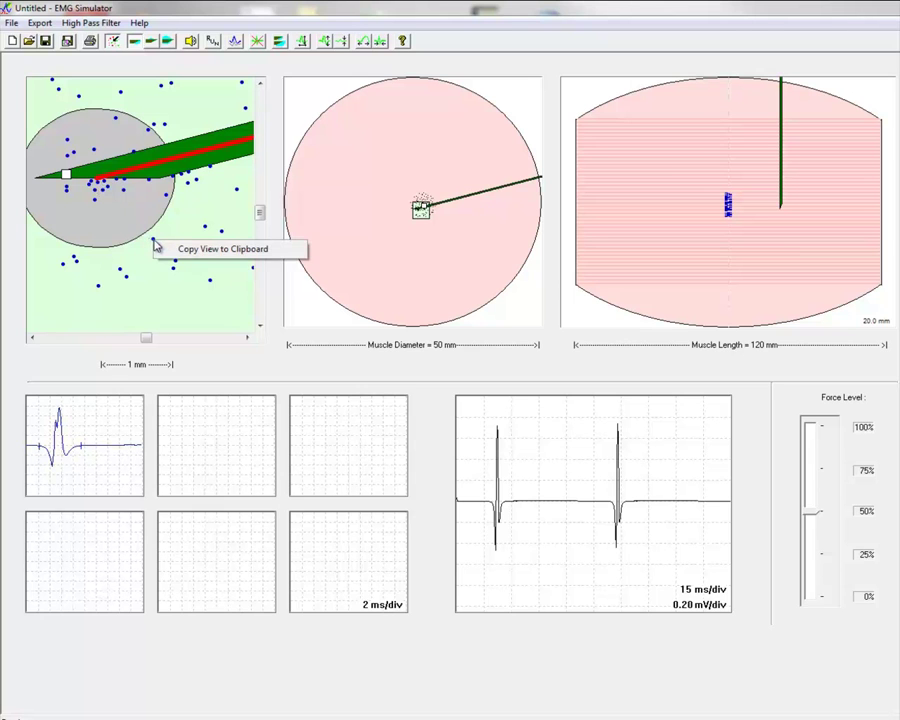
left_click(157, 243)
left_click(812, 401)
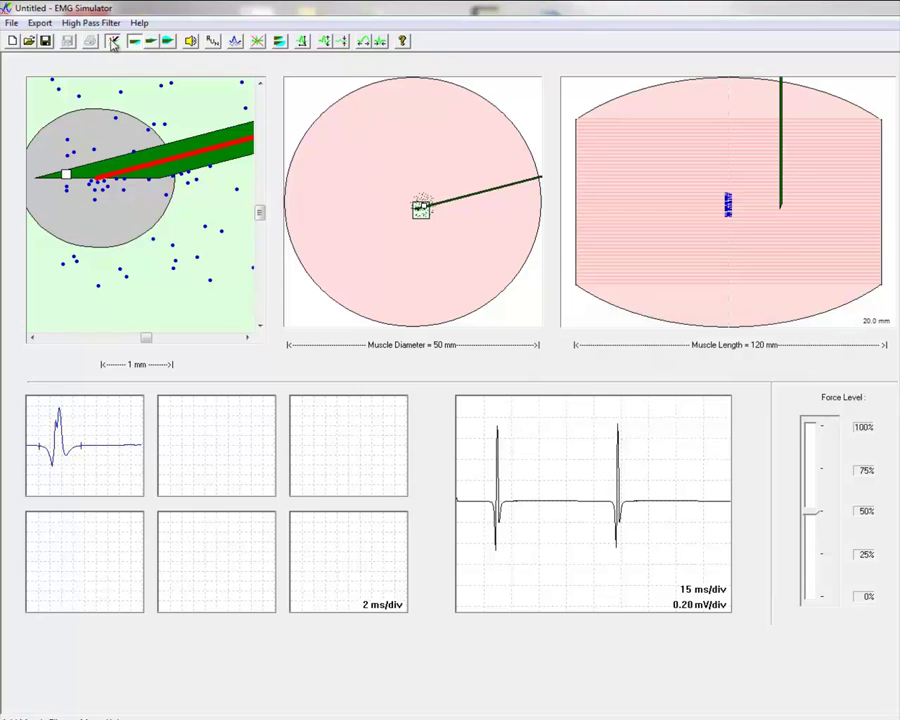
- Set the motor unit's fibre diameter spread to 45 µm in Motor Unit Properties
right_click(155, 245)
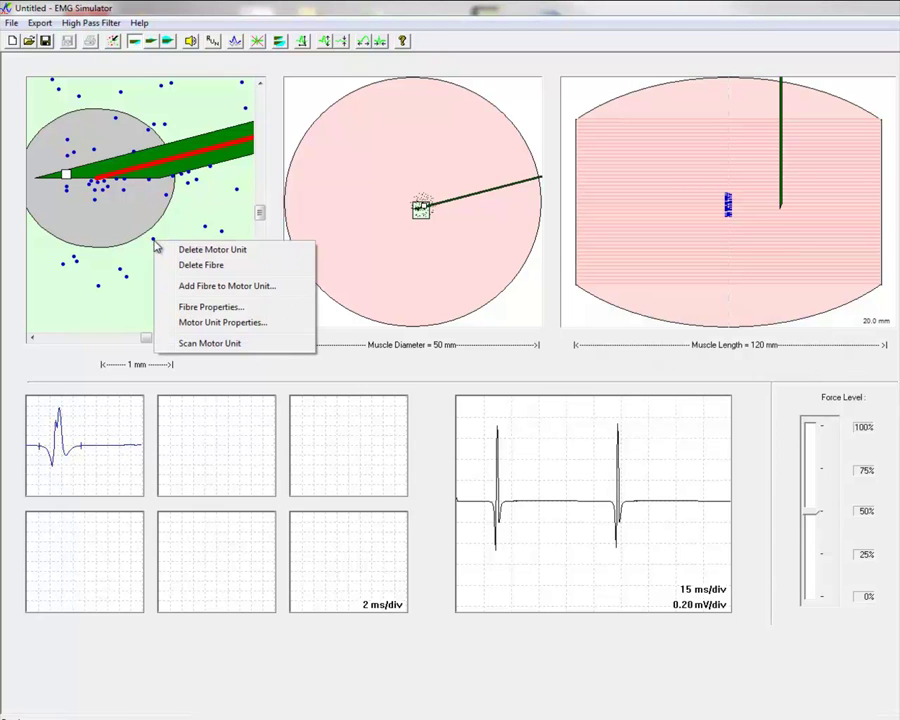
left_click(204, 323)
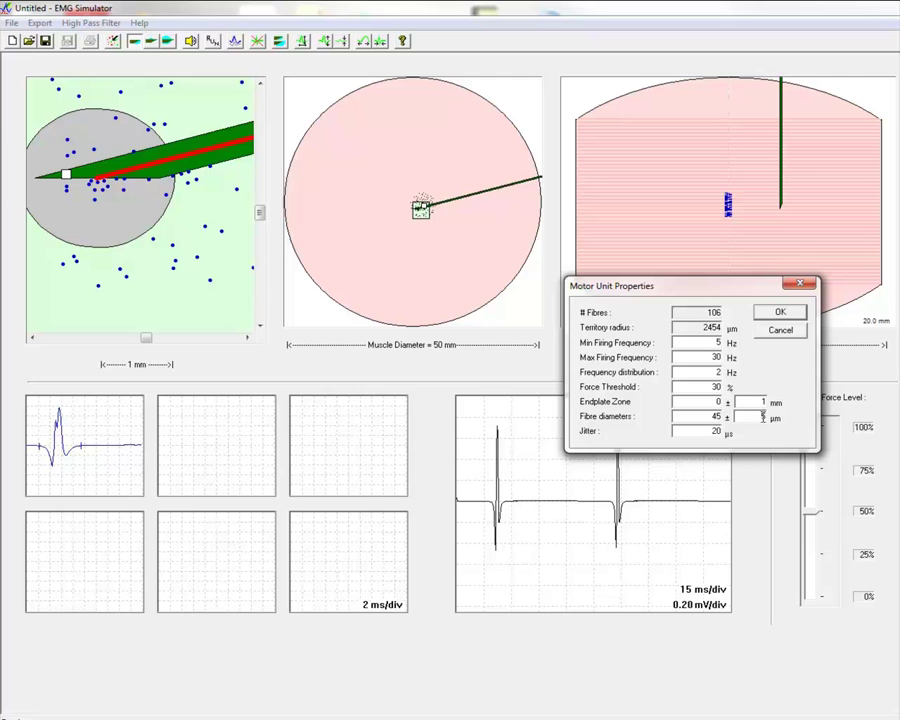
double_click(764, 417)
key("Return")
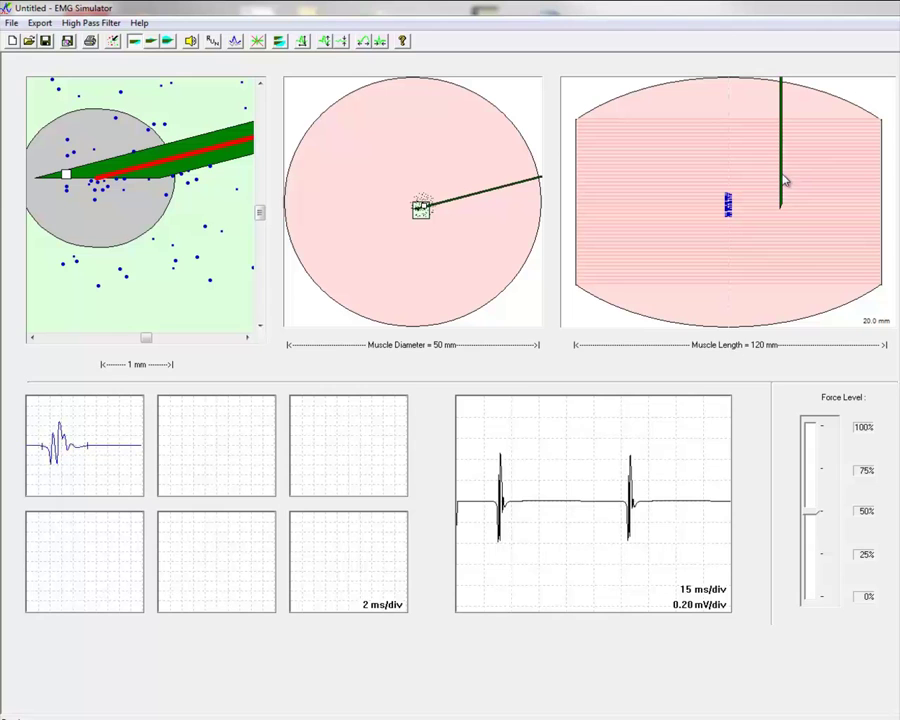
- Move the electrode away from the endplate and inspect the magnified MUAP
left_click_drag(786, 181, 833, 182)
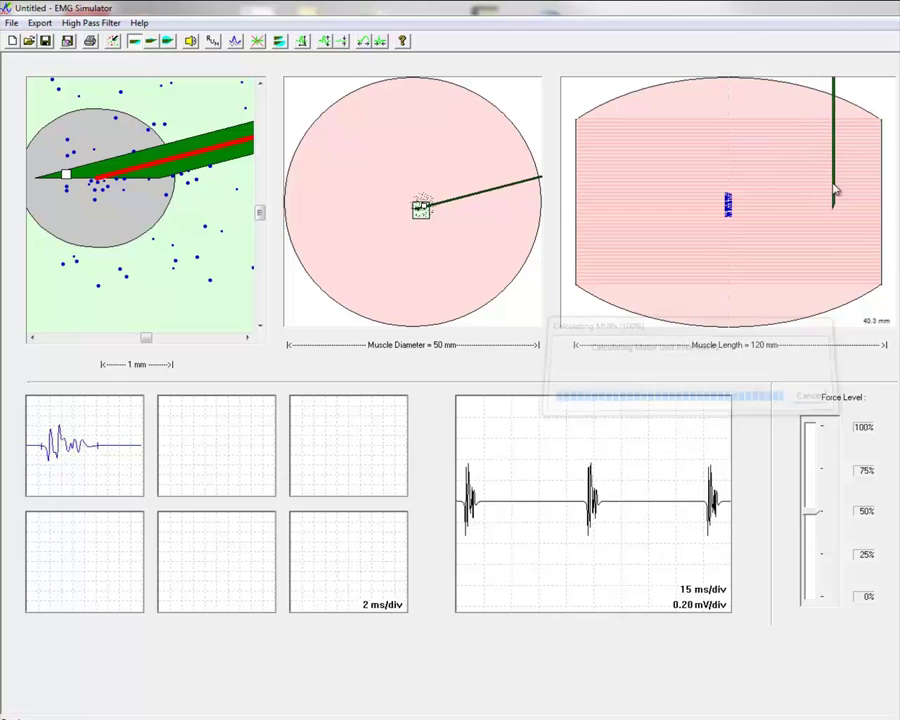
right_click(127, 419)
left_click(155, 422)
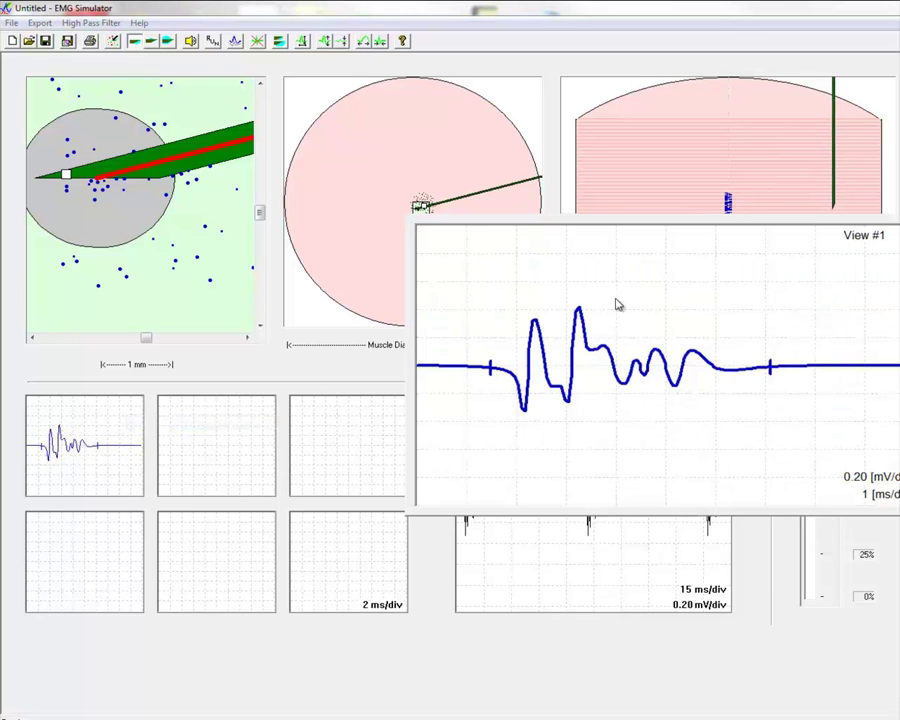
left_click(866, 230)
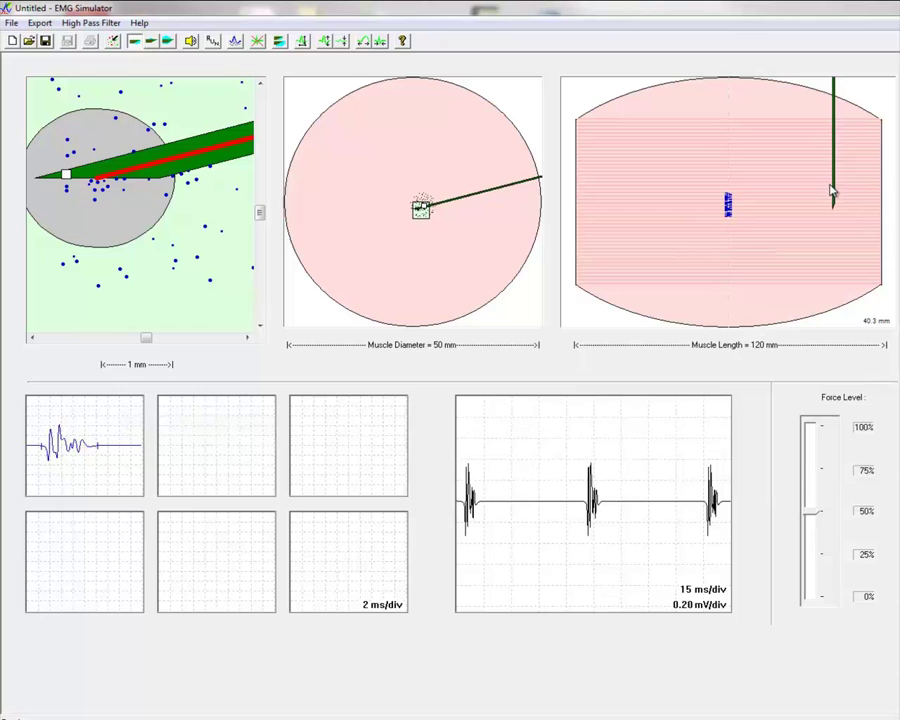
- Inspect the MUAP at the endplate, then return the electrode to 19.3 mm and play the sound
mouse_move(835, 188)
left_mouse_down()
mouse_move(728, 190)
mouse_move(729, 200)
left_mouse_up()
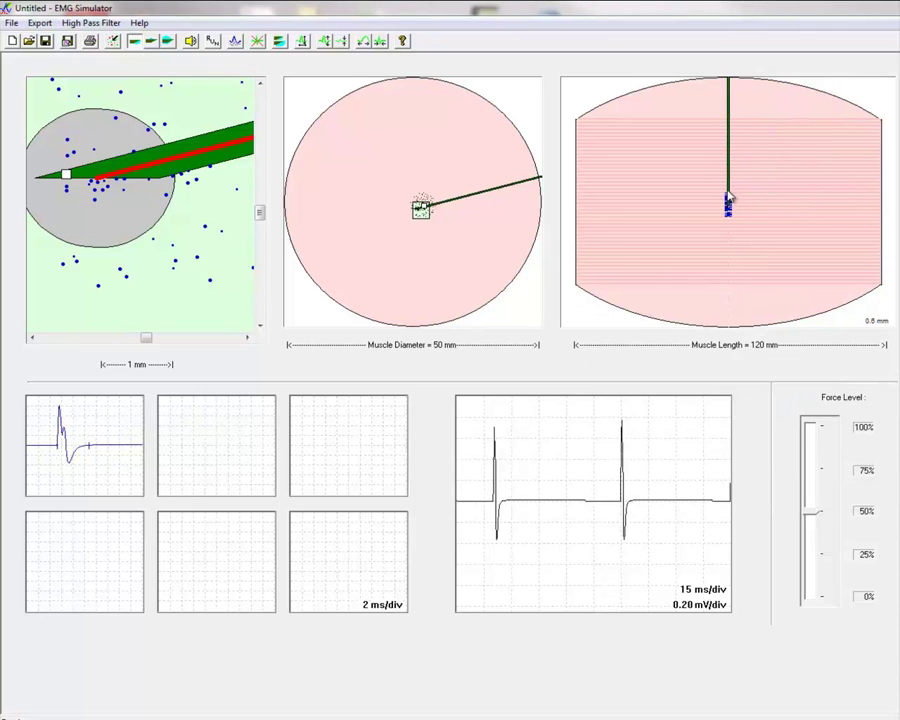
right_click(127, 428)
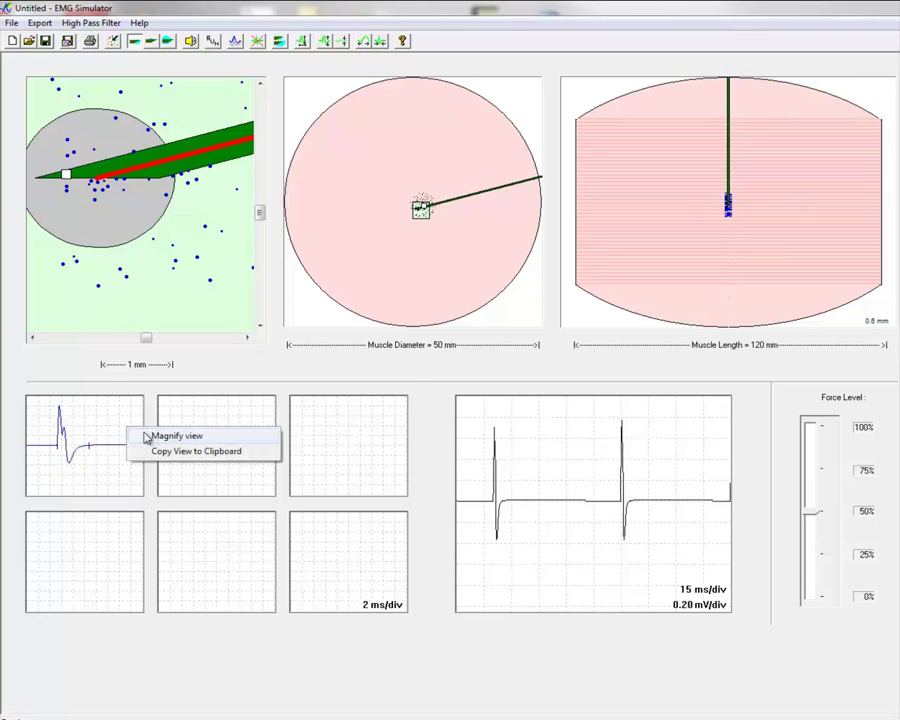
left_click(157, 436)
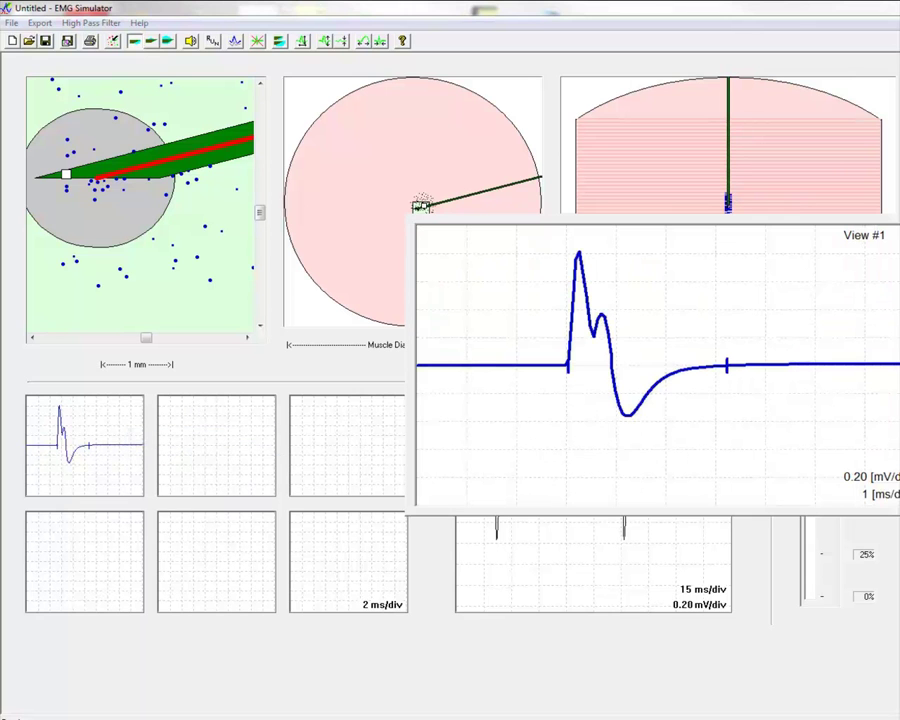
key("Escape")
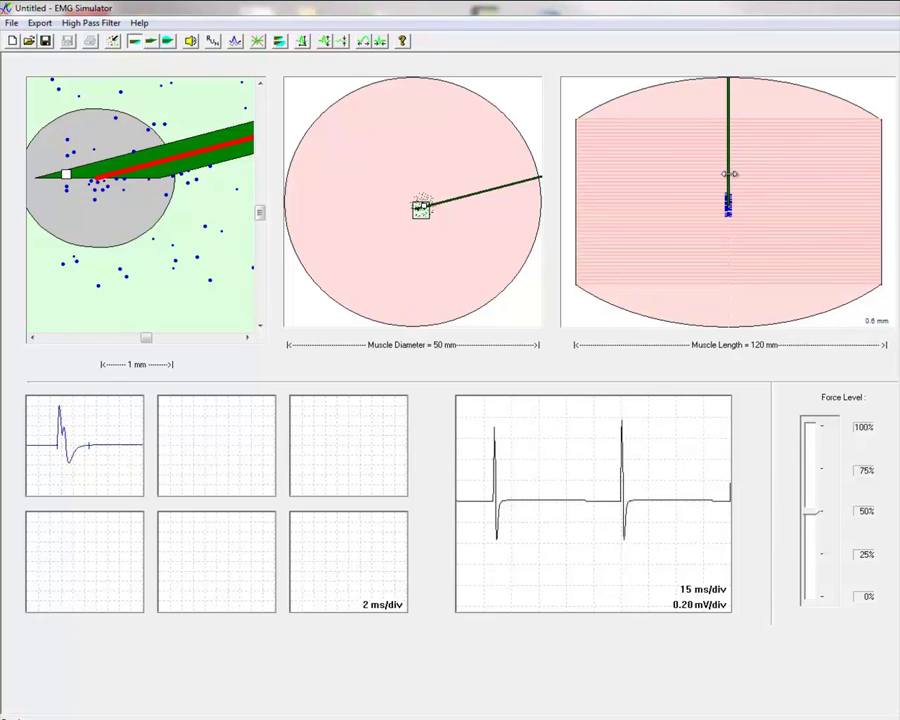
left_click_drag(730, 174, 778, 182)
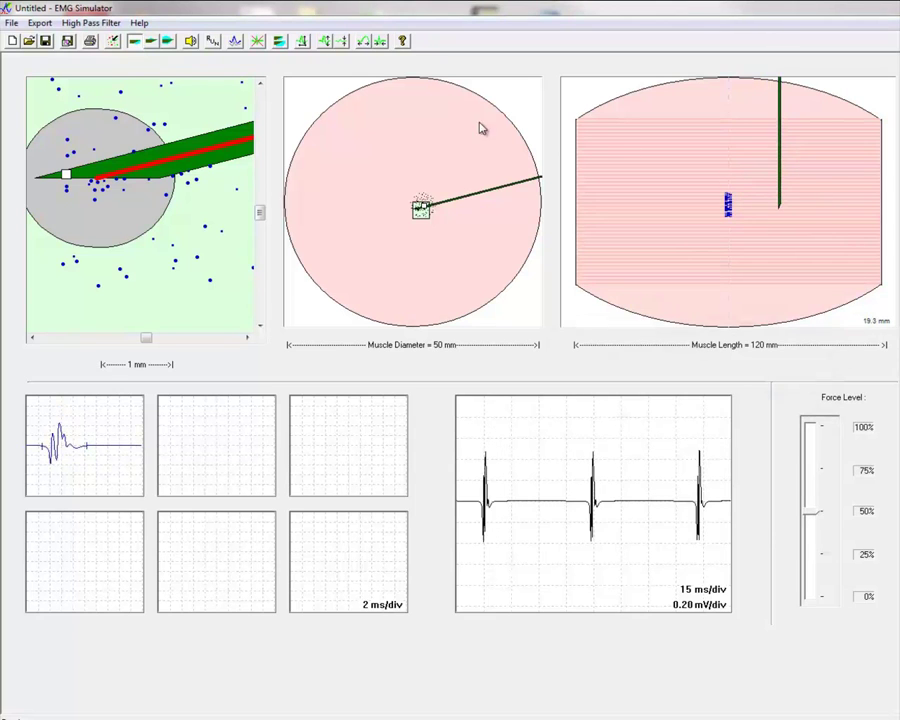
left_click(193, 44)
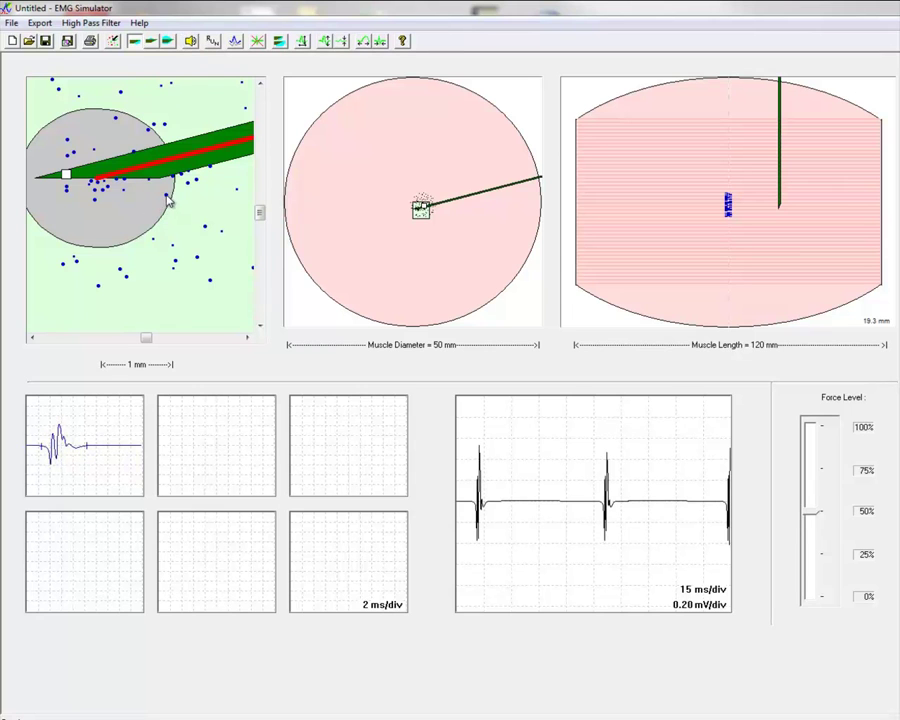
- Set the motor unit's jitter to 10 µs in Motor Unit Properties
right_click(168, 201)
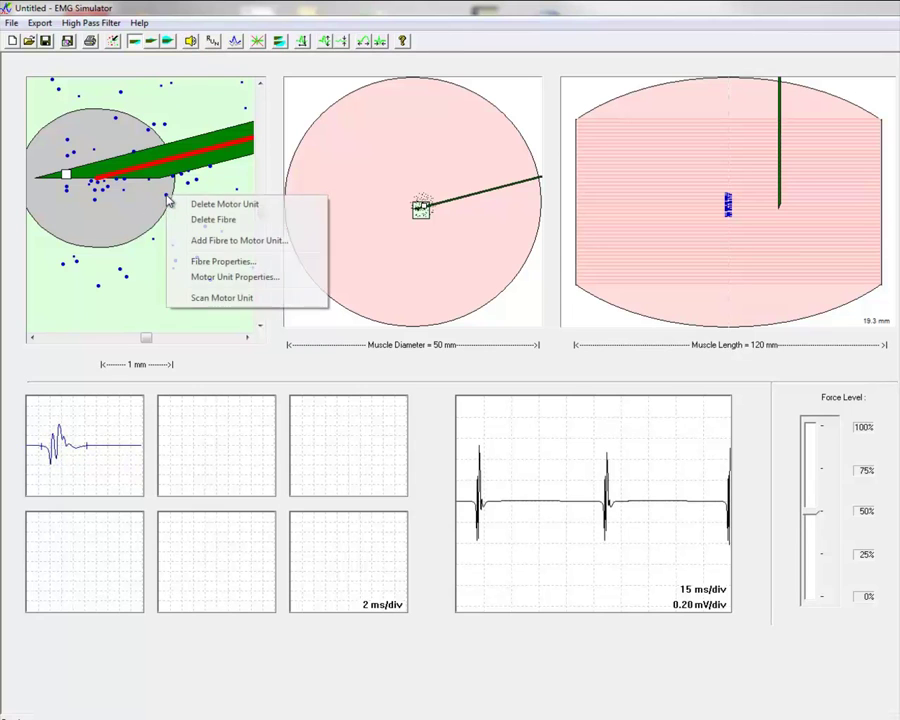
left_click(205, 278)
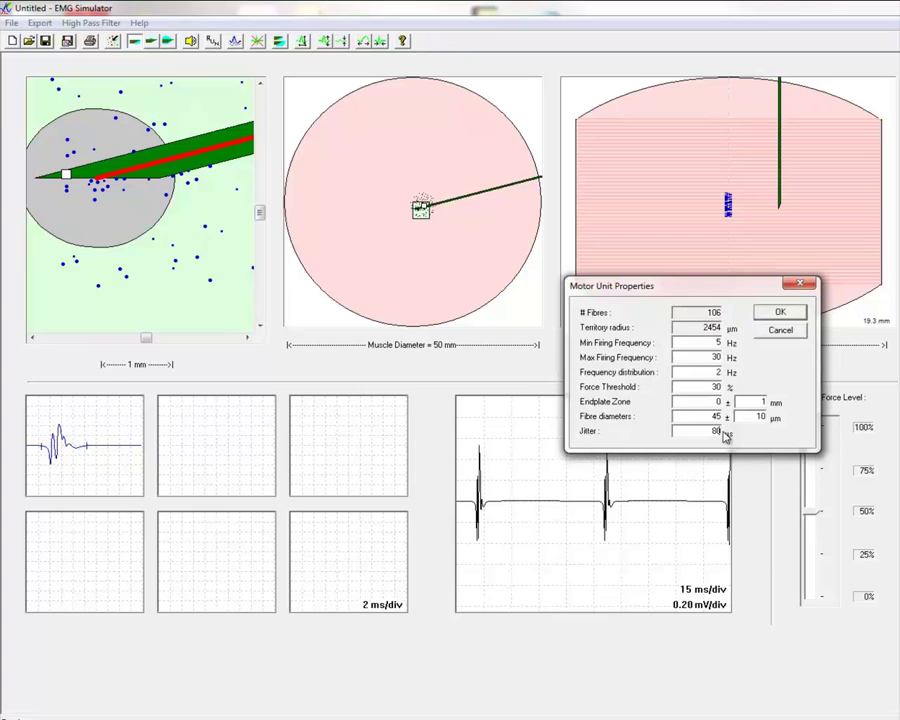
double_click(715, 431)
type("10")
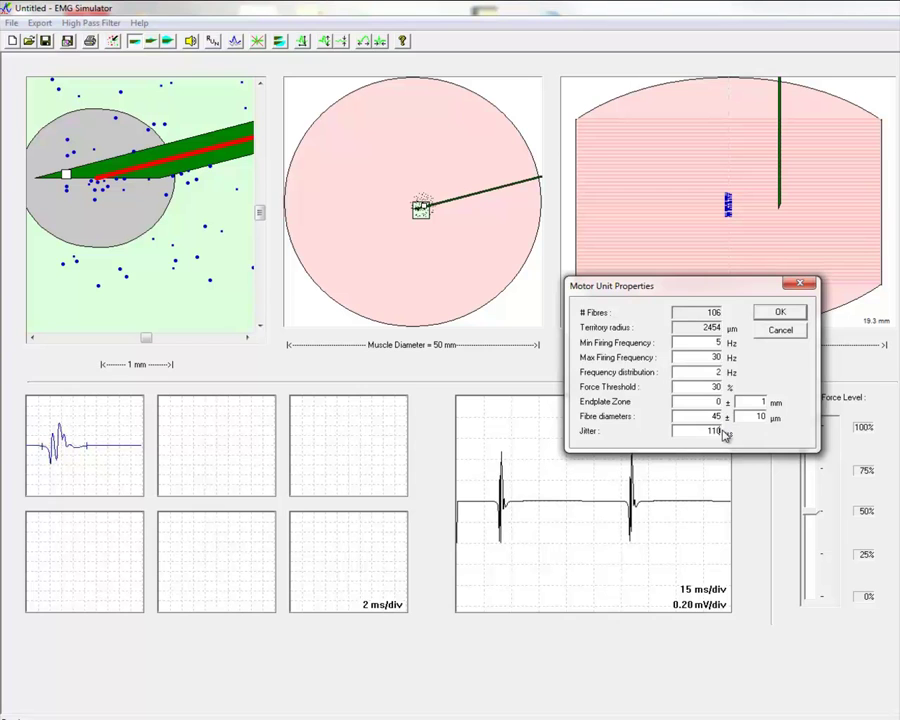
key("Return")
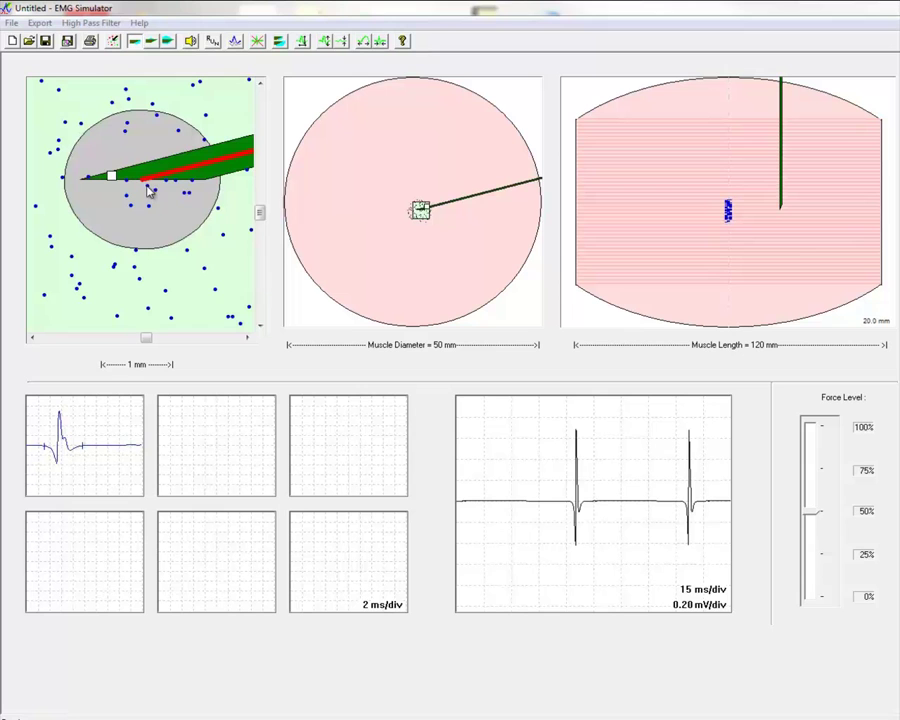
- Delete four fibres near the needle from the motor unit
right_click(148, 192)
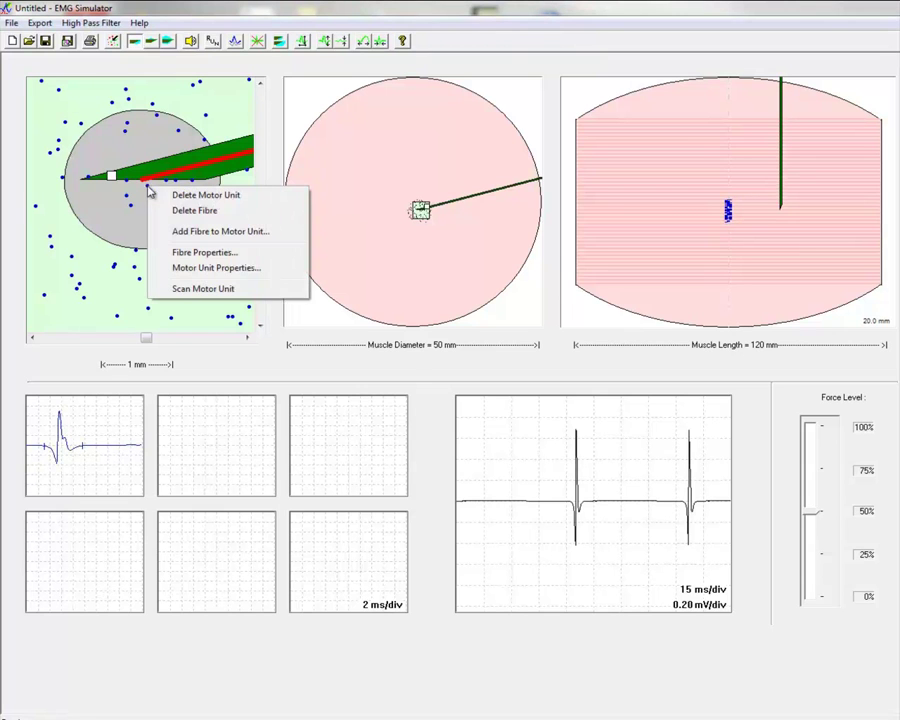
left_click(188, 210)
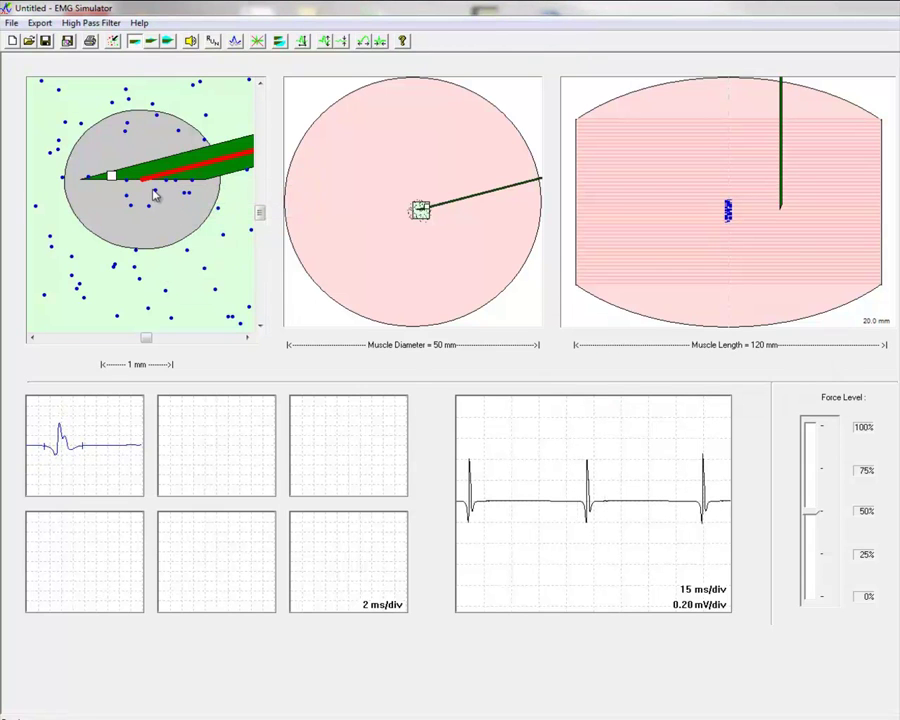
right_click(156, 193)
left_click(191, 216)
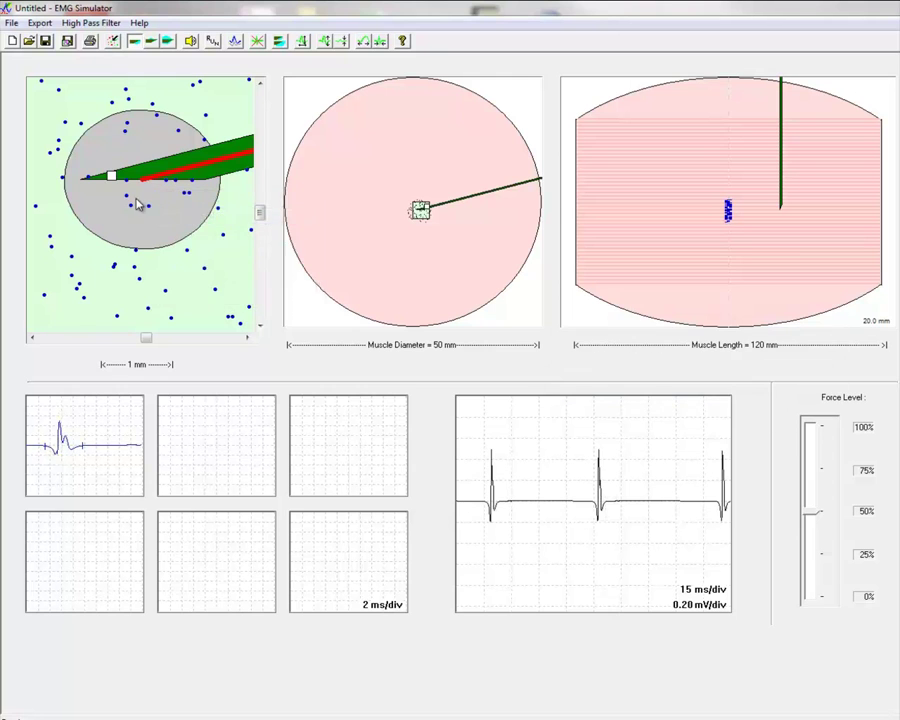
right_click(128, 200)
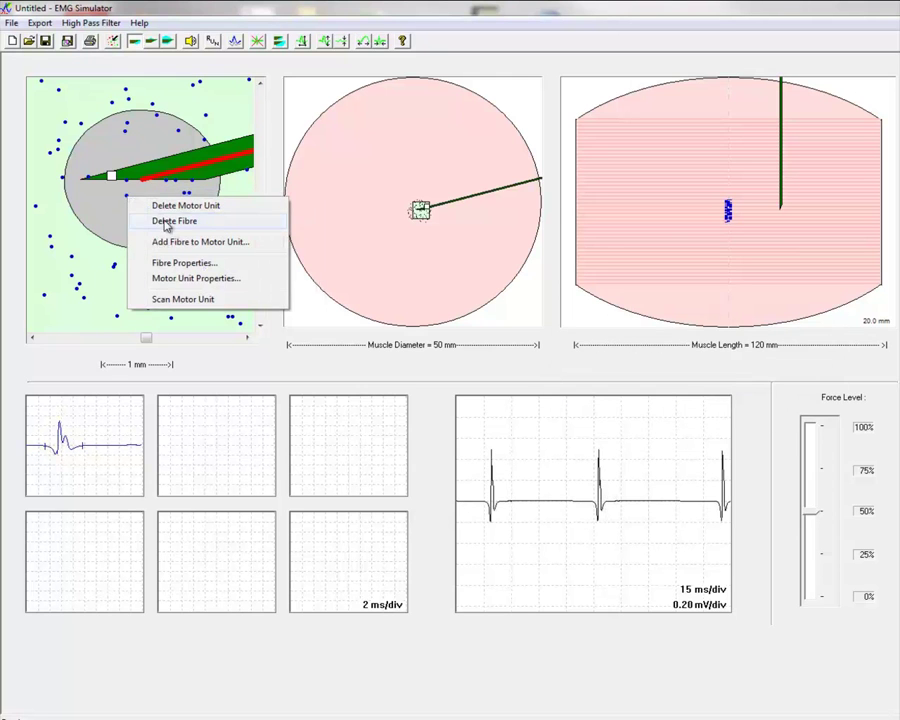
left_click(167, 222)
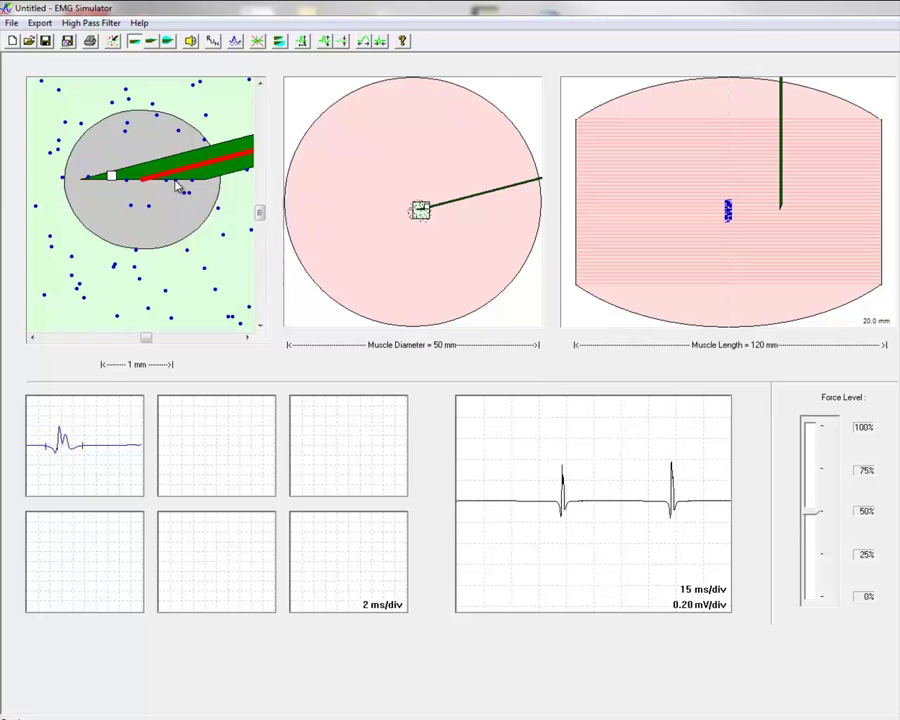
right_click(178, 187)
left_click(200, 204)
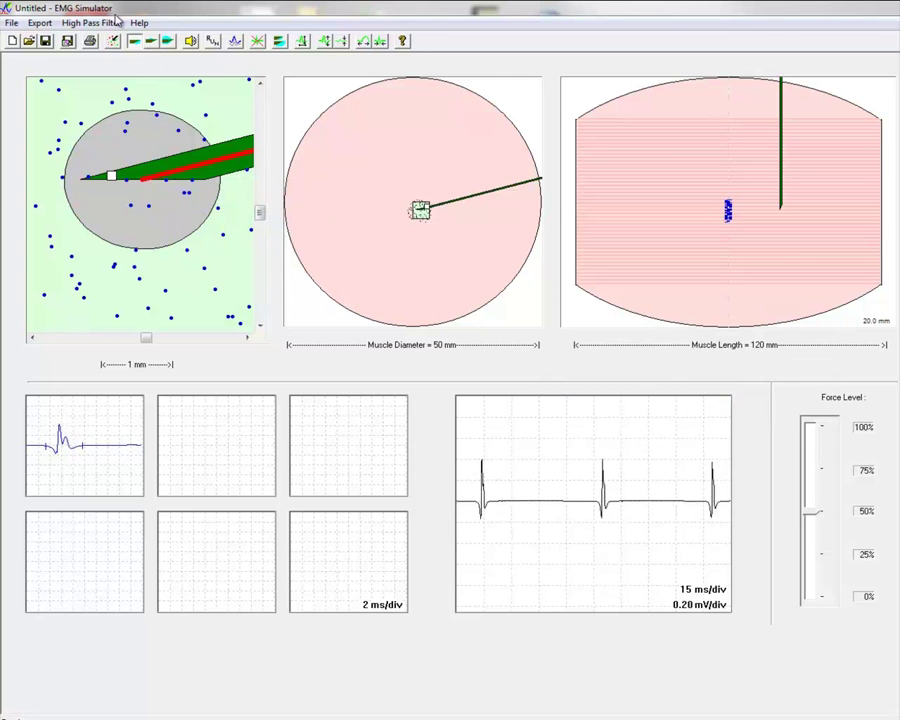
- Add a new fibre with default settings to the motor unit near the electrode
left_click(146, 157)
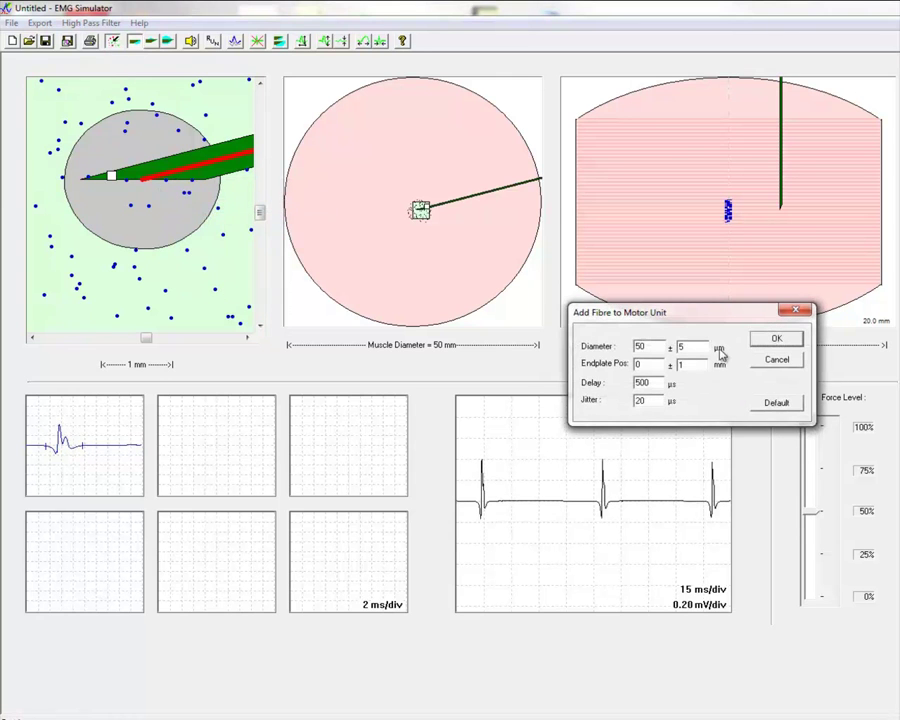
left_click(776, 339)
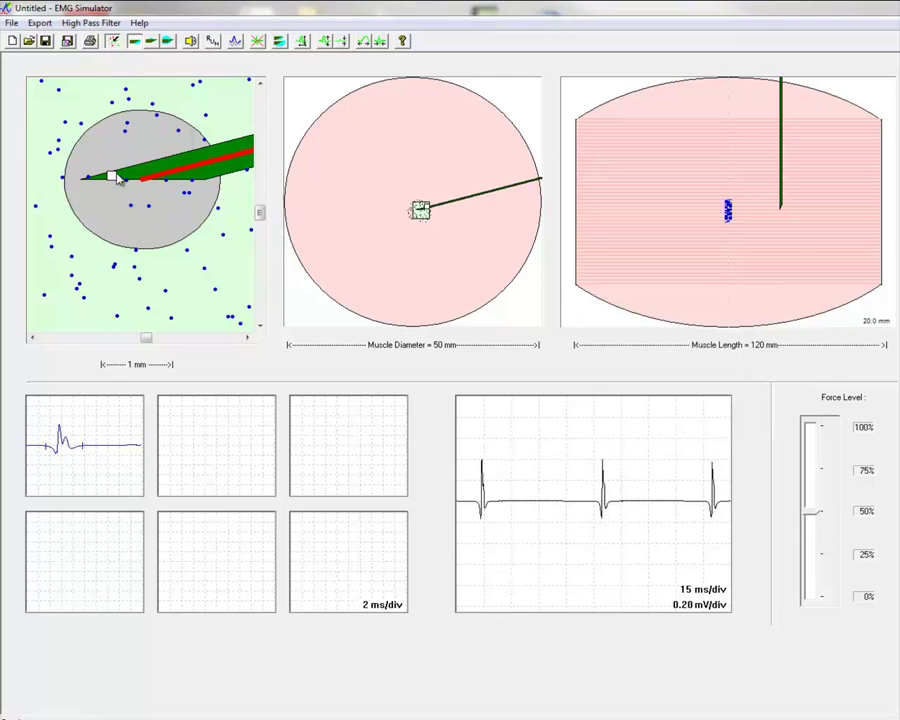
left_click(162, 203)
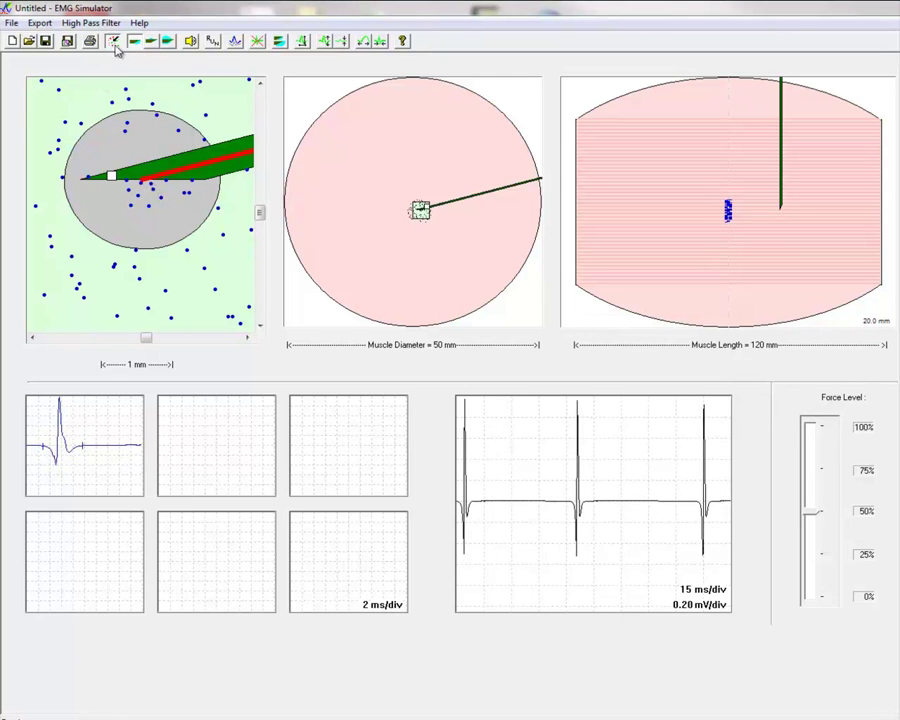
- Change the motor unit's fibre diameter variation in Motor Unit Properties to produce a polyphasic potential
right_click(149, 207)
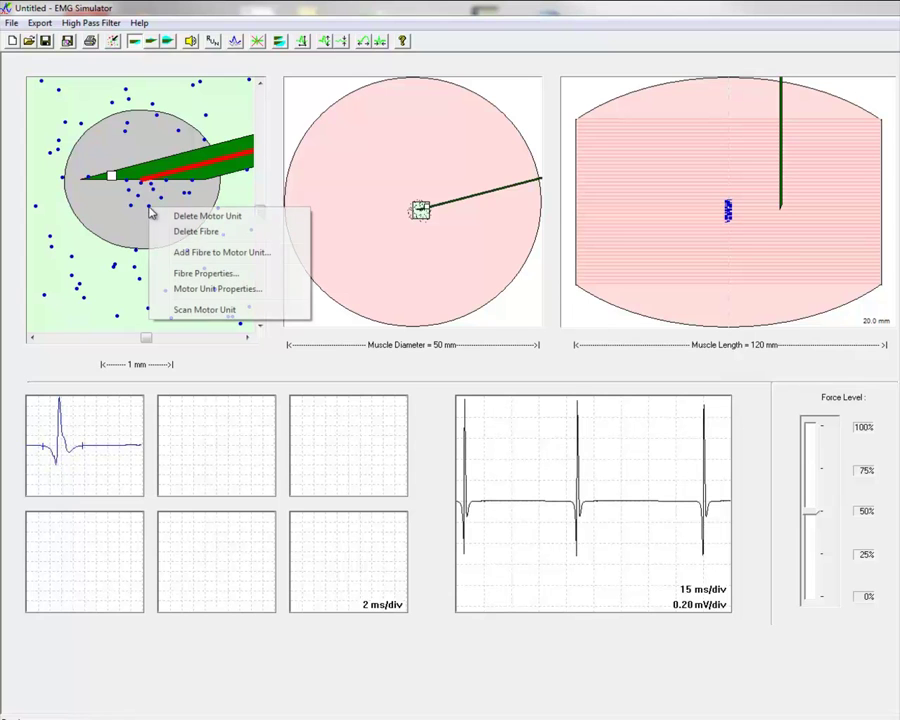
left_click(188, 289)
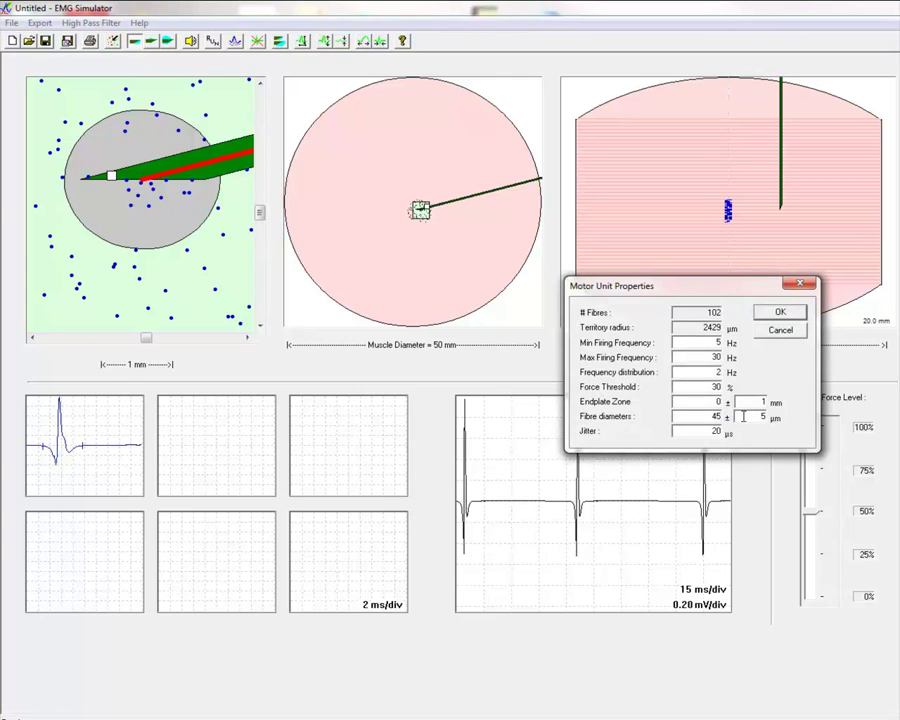
double_click(766, 417)
left_click(770, 315)
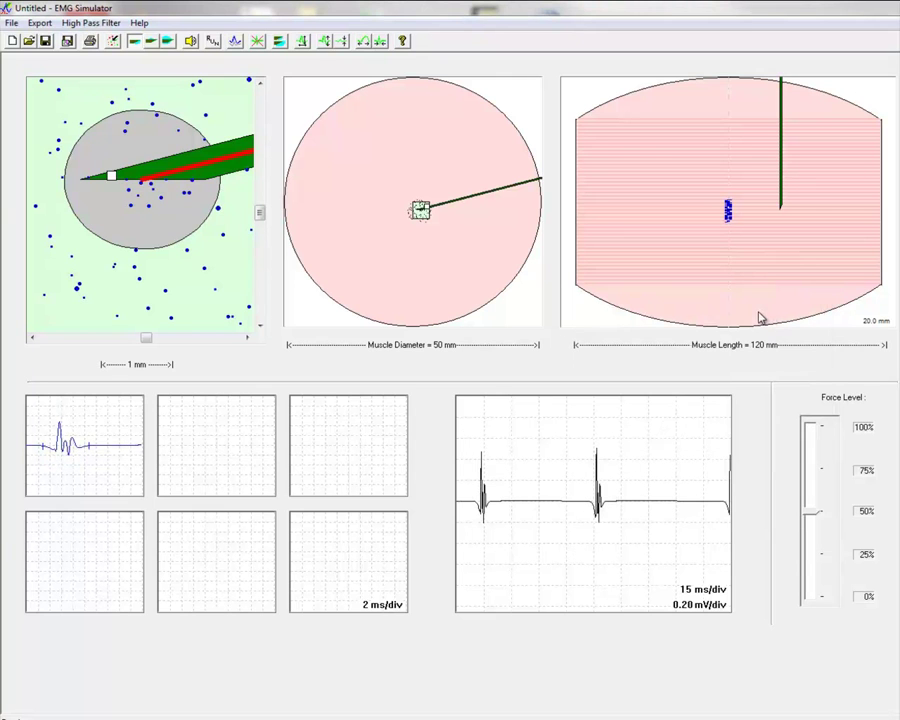
- Magnify the first motor unit potential to inspect it, then close the enlarged view
right_click(105, 412)
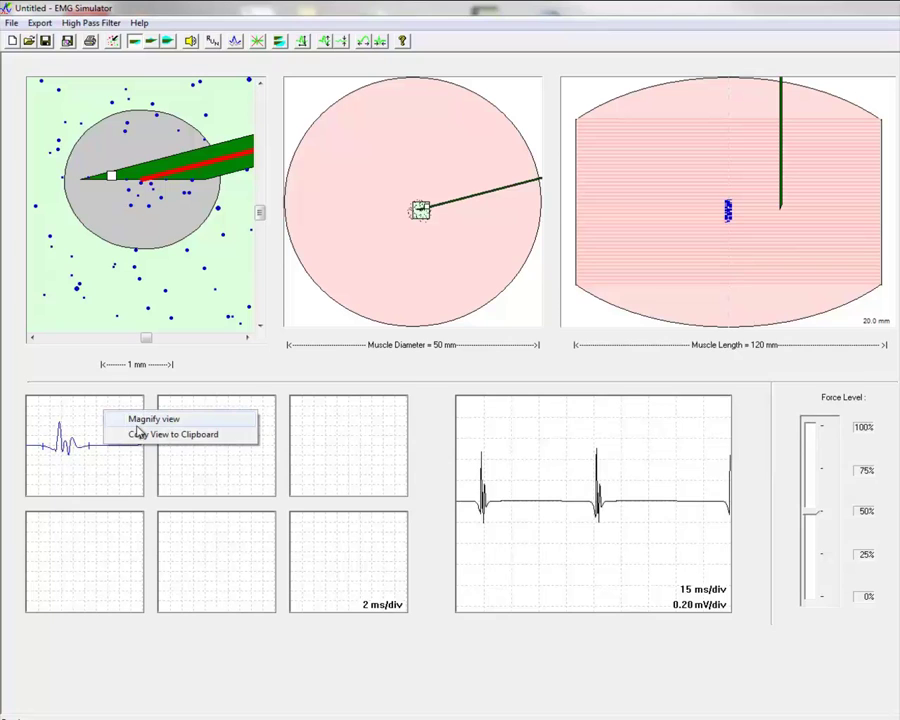
left_click(142, 420)
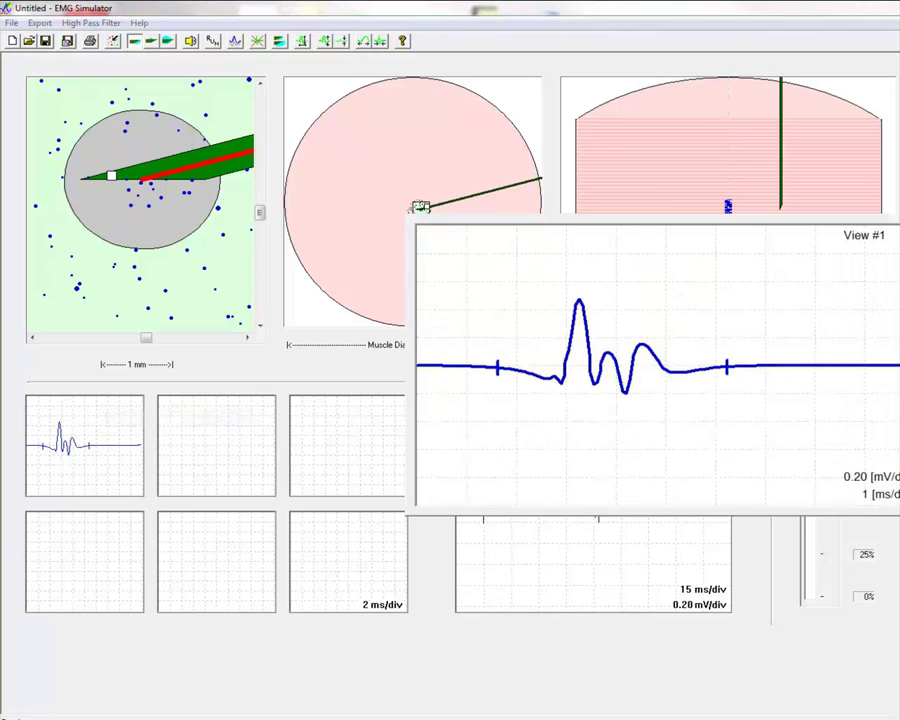
left_click(856, 255)
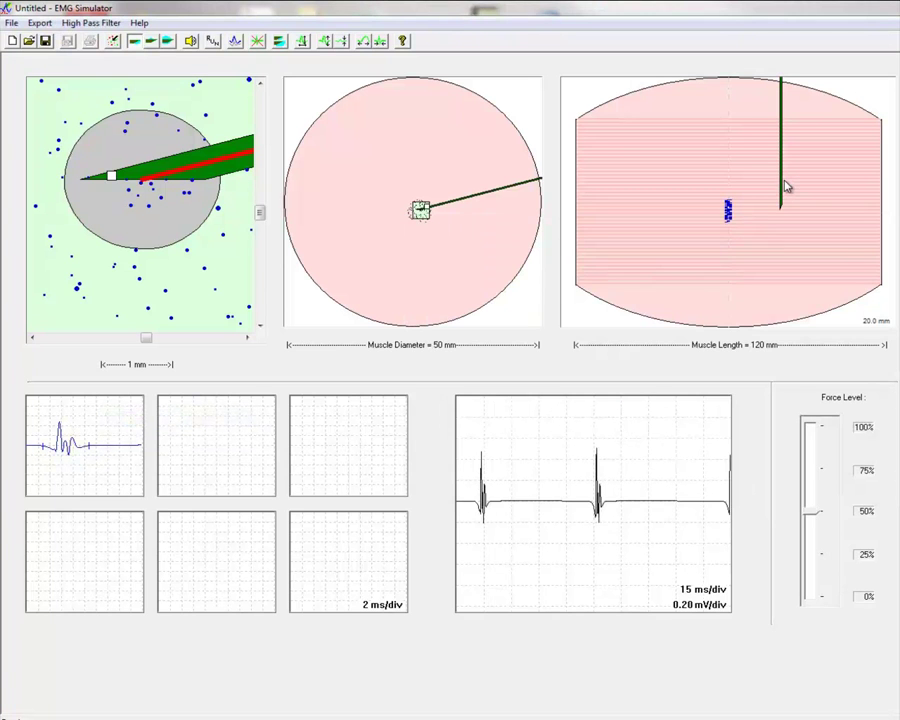
- Move the needle to 35.8 mm, inspect its magnified potential, then pull it back to 4.7 mm
left_click_drag(785, 188, 822, 197)
right_click(131, 410)
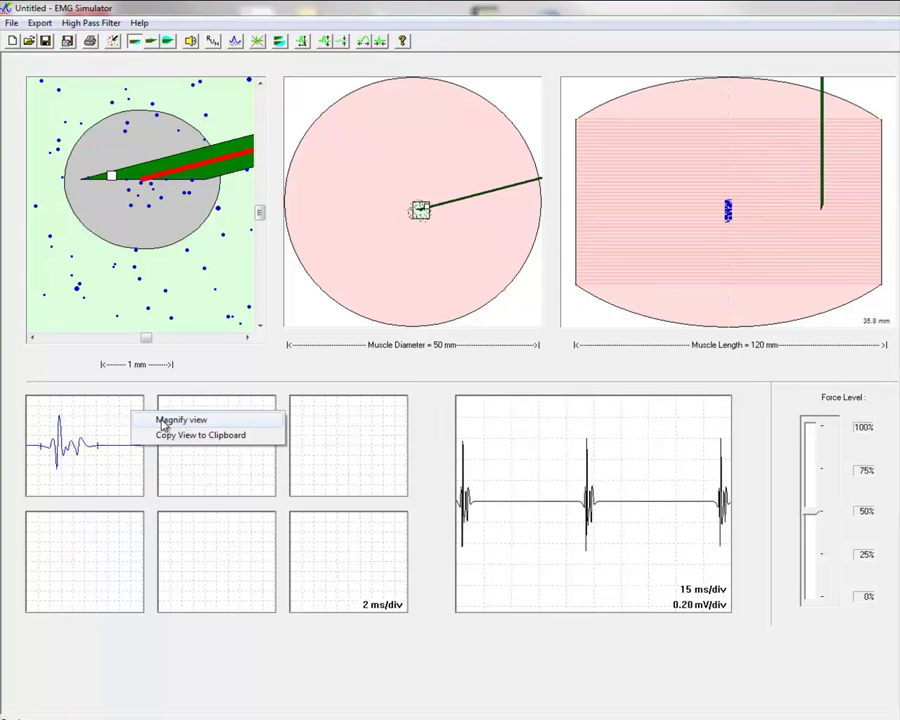
left_click(160, 418)
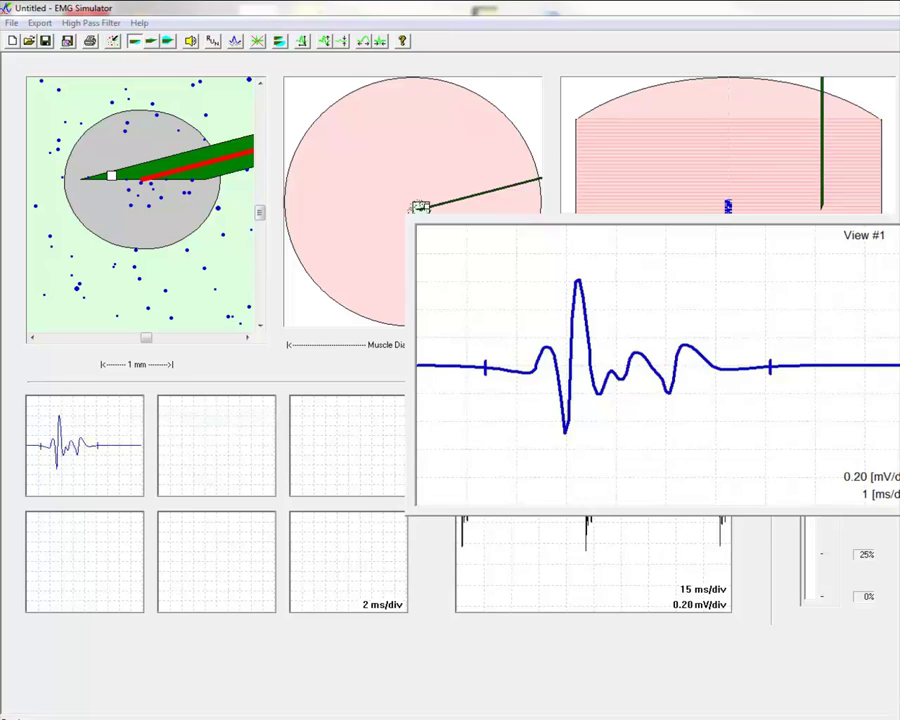
key("Escape")
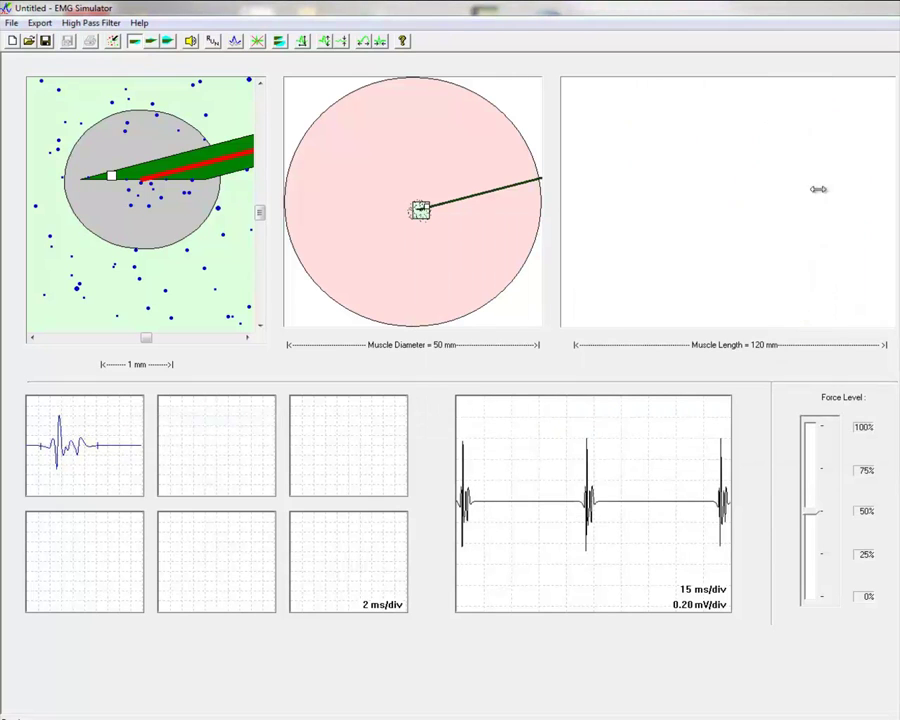
left_click_drag(824, 201, 743, 205)
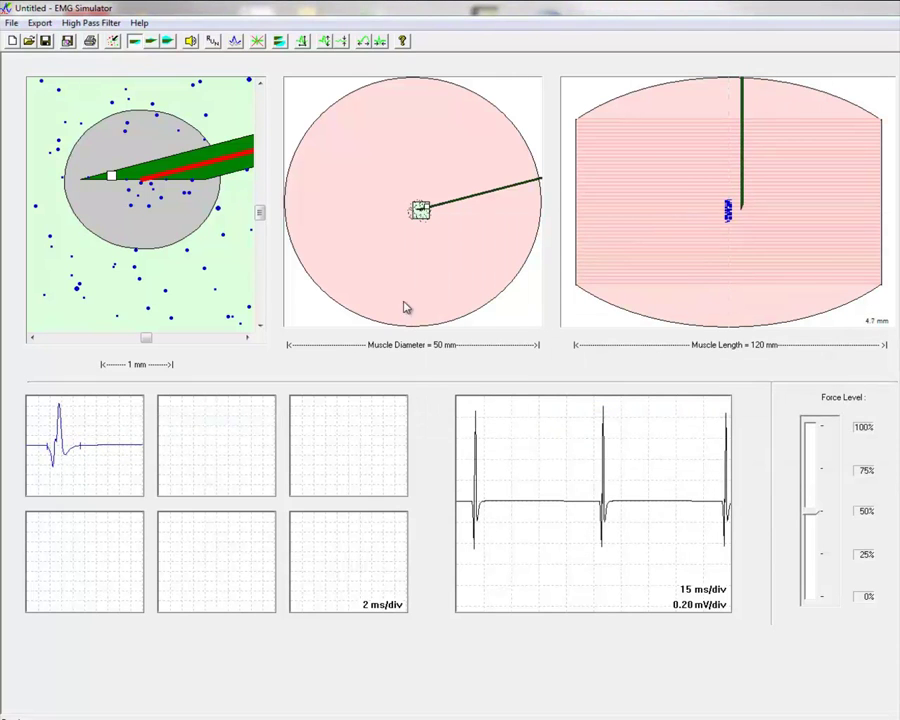
- Insert a needle electrode and drag it lower to sit 20.0 mm along the muscle
right_click(128, 414)
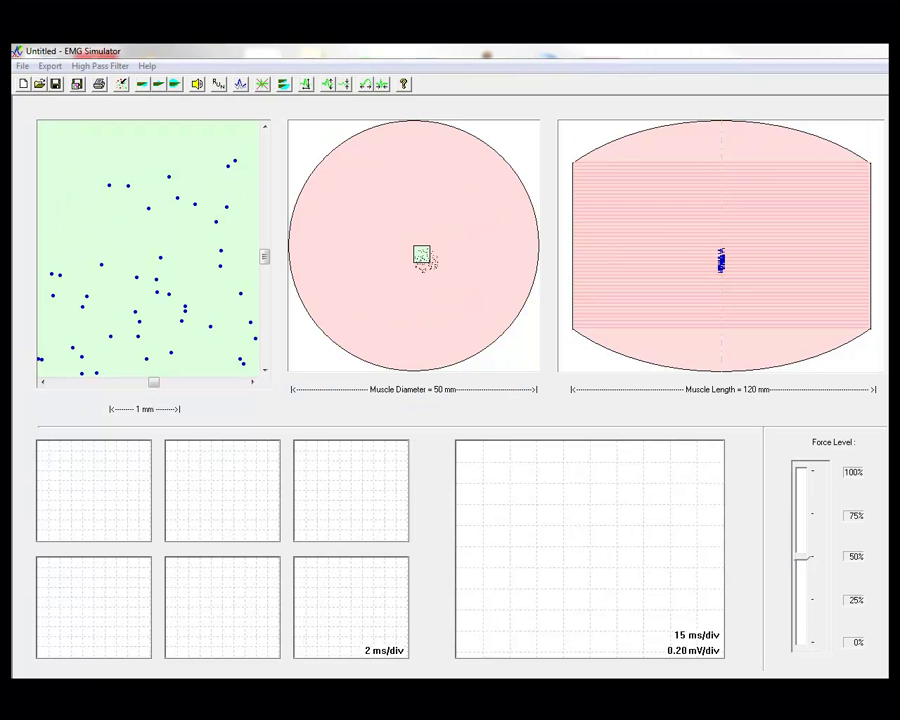
left_click(174, 84)
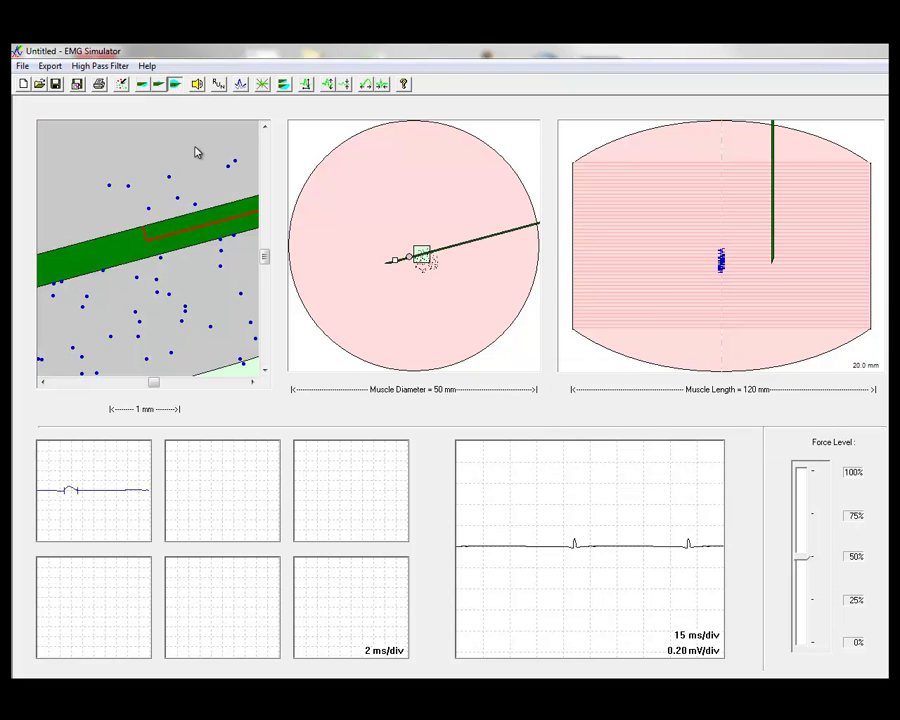
left_click_drag(157, 237, 171, 294)
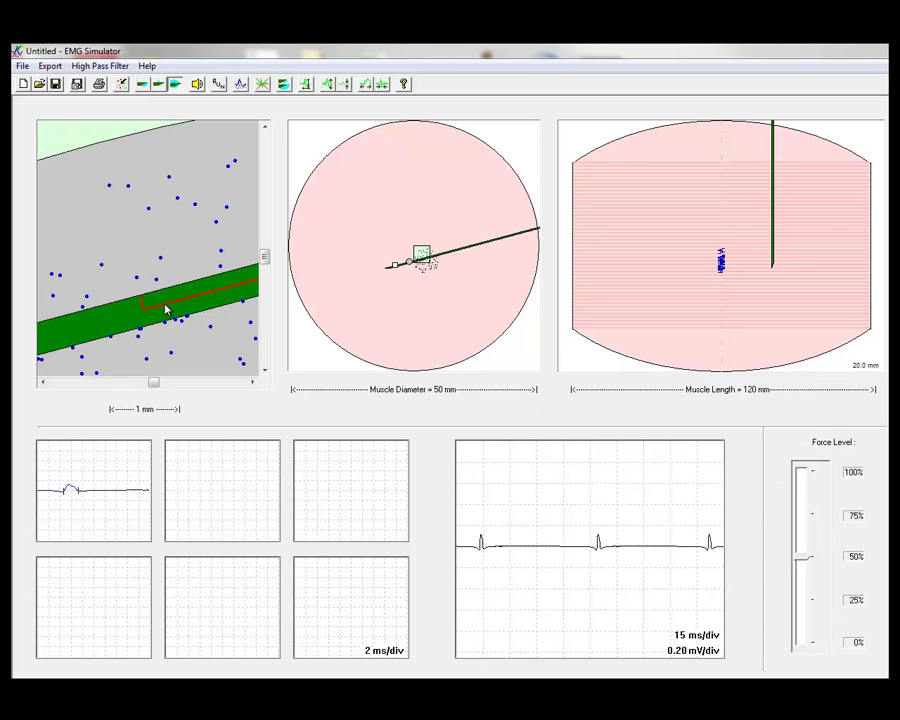
left_click(166, 307)
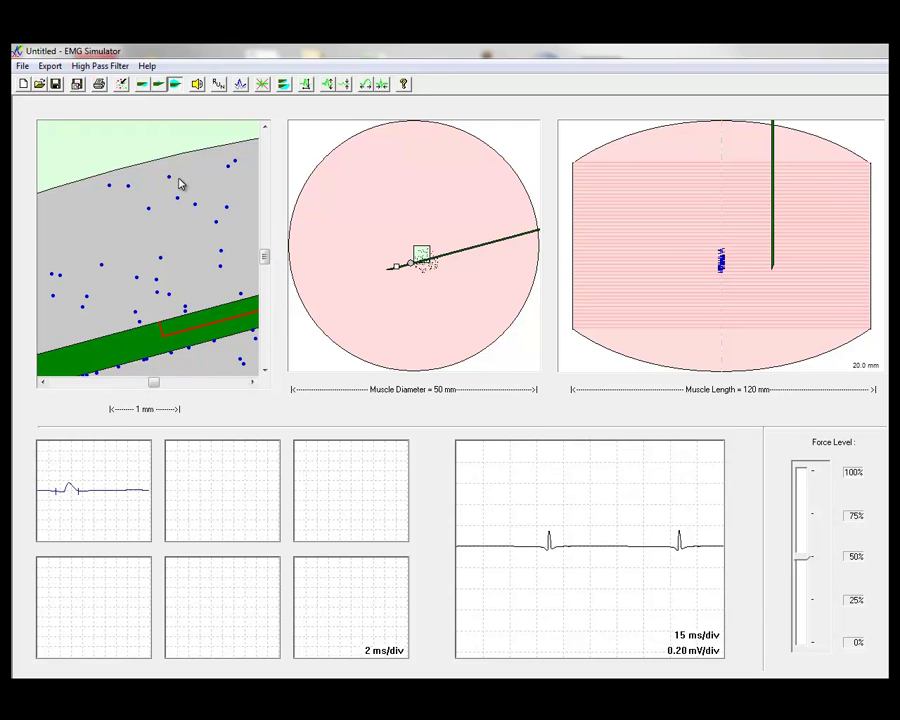
- Switch electrode type and drag the motor unit territory left onto the electrode tip
left_click(158, 85)
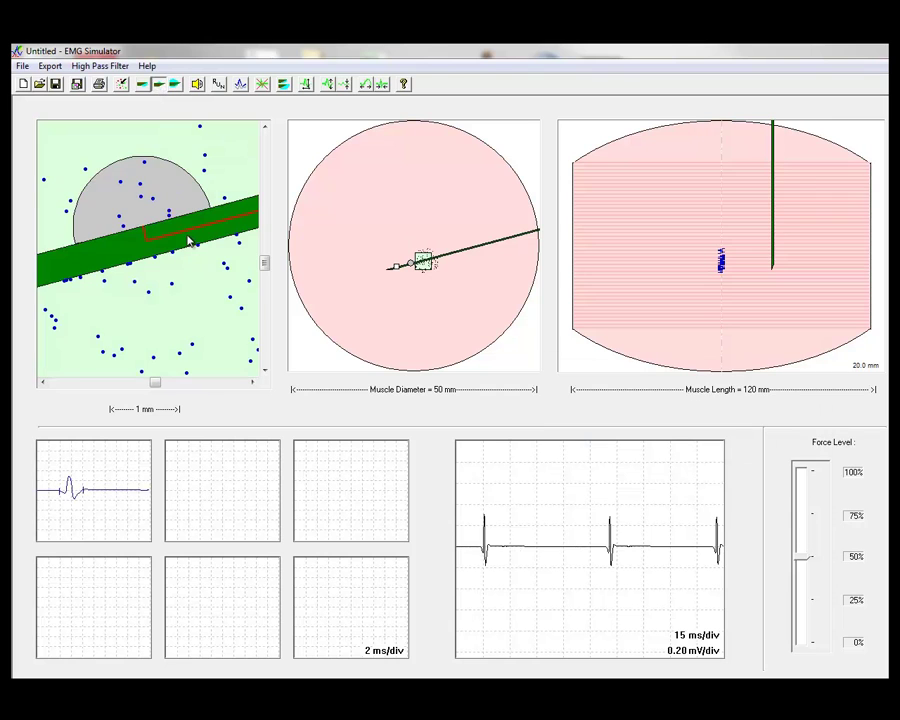
left_click_drag(186, 234, 167, 231)
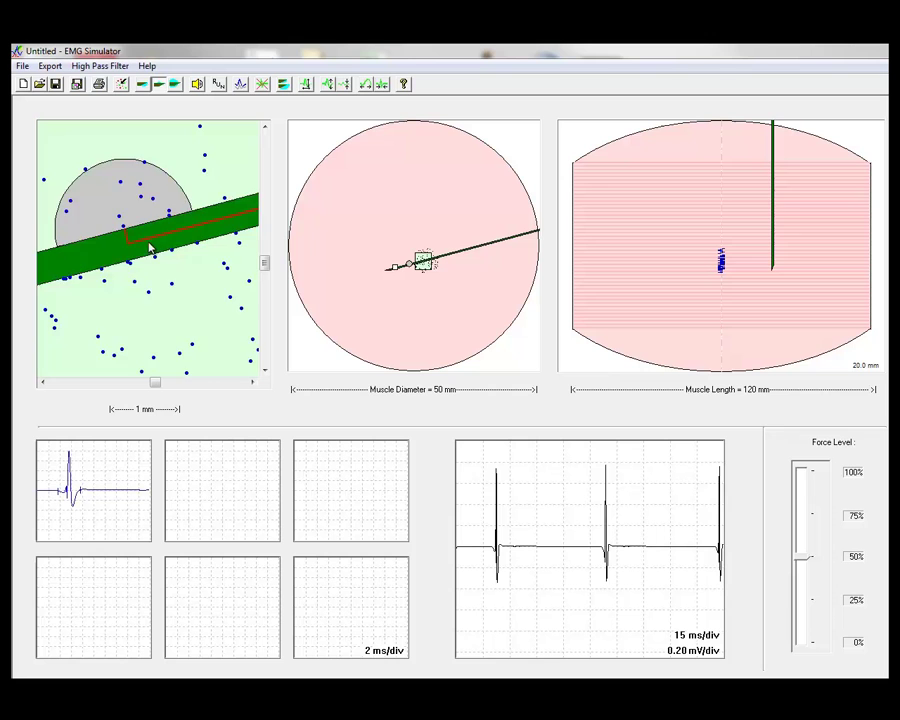
left_click_drag(125, 291, 108, 267)
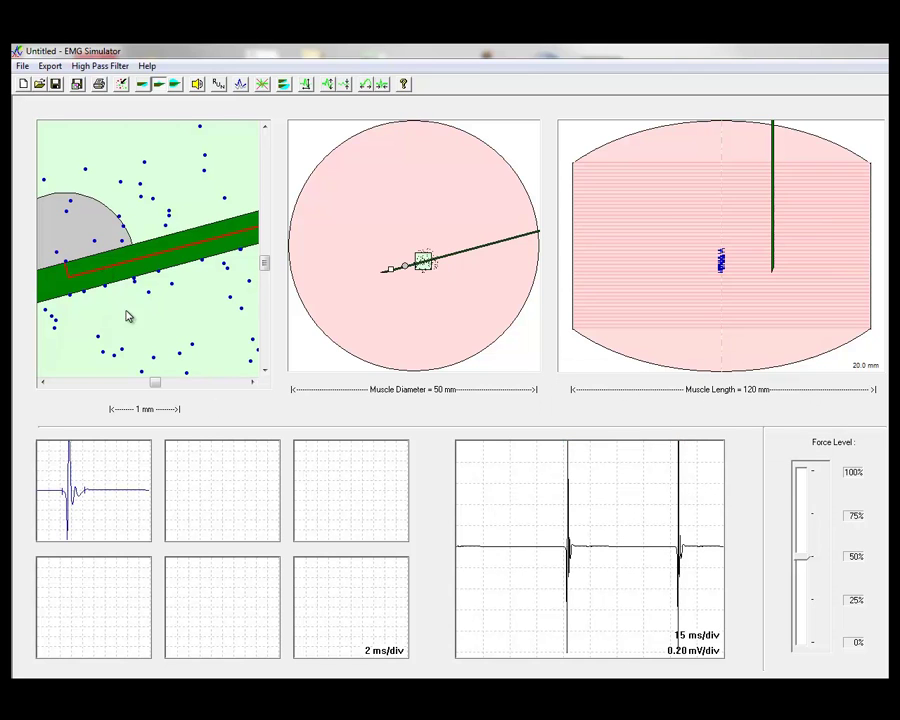